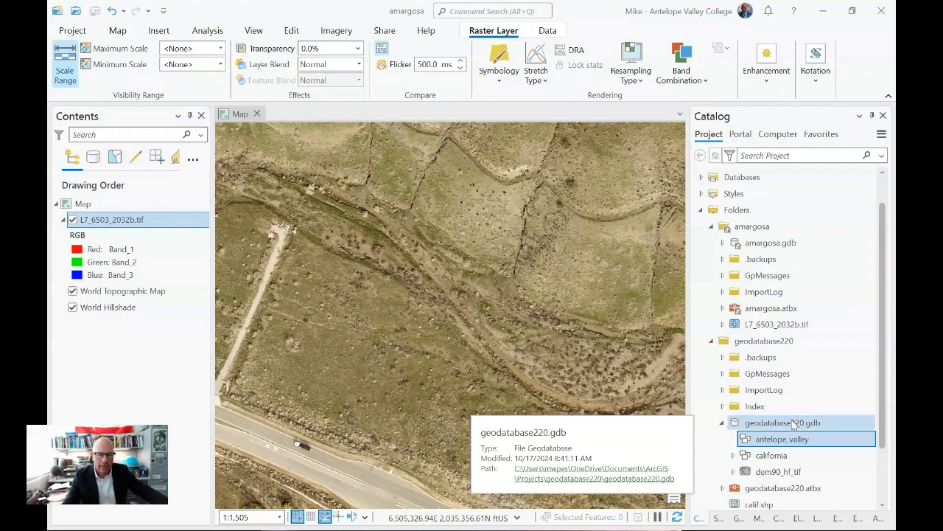
- Open the Domains view of geodatabase220.gdb and add a new domain row
right_click(793, 424)
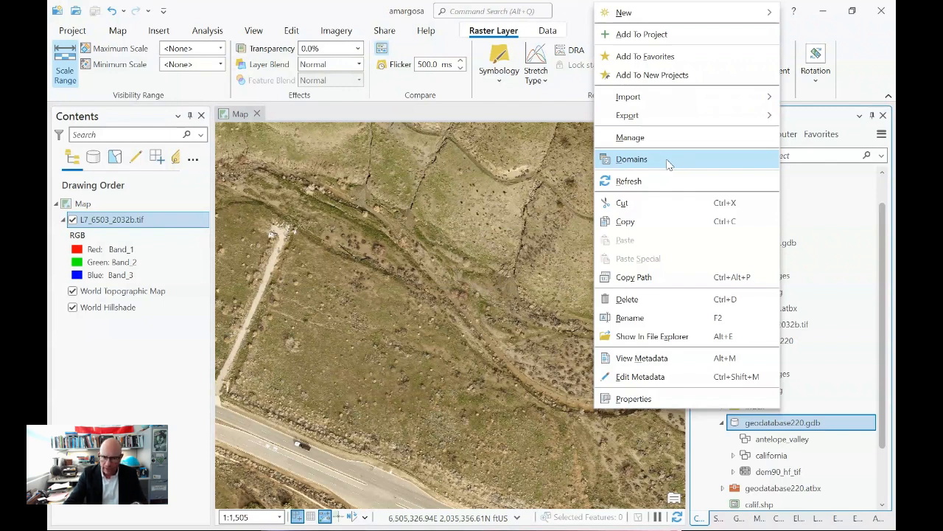
left_click(667, 161)
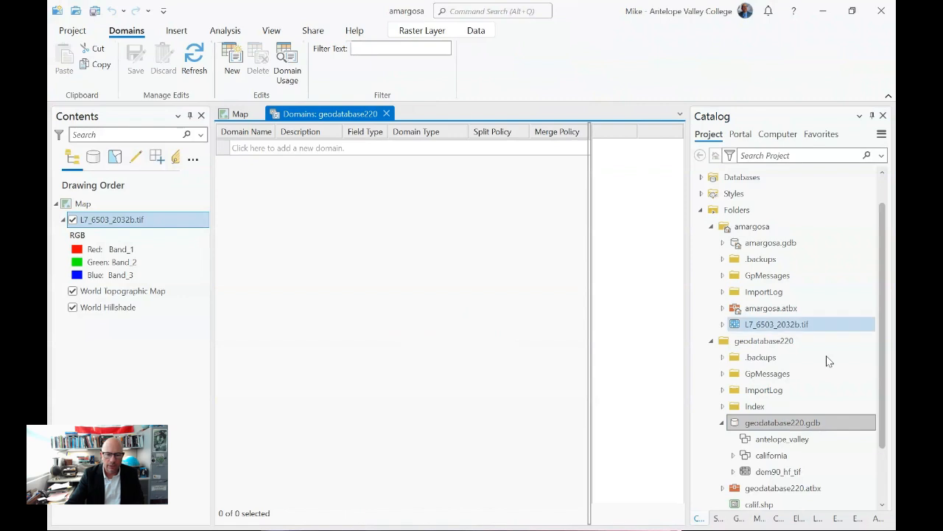
right_click(762, 429)
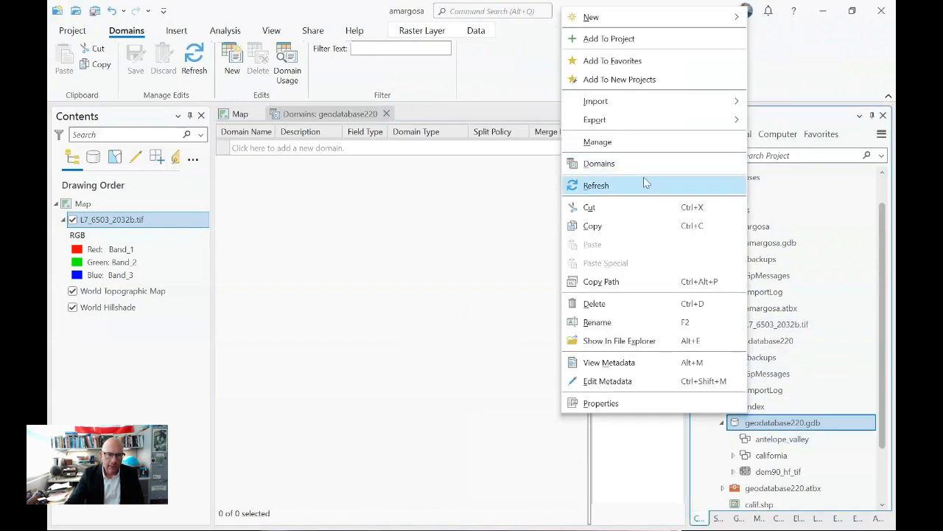
left_click(492, 80)
left_click(333, 118)
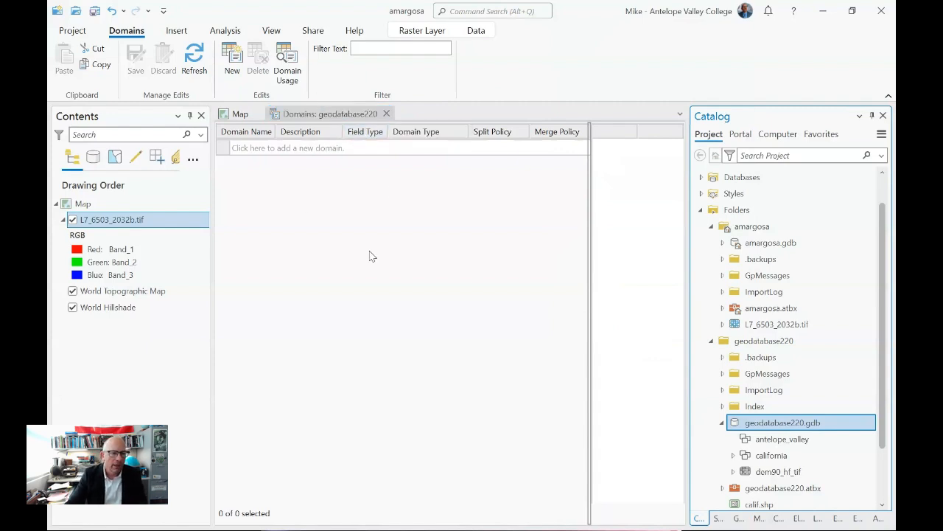
left_click(250, 148)
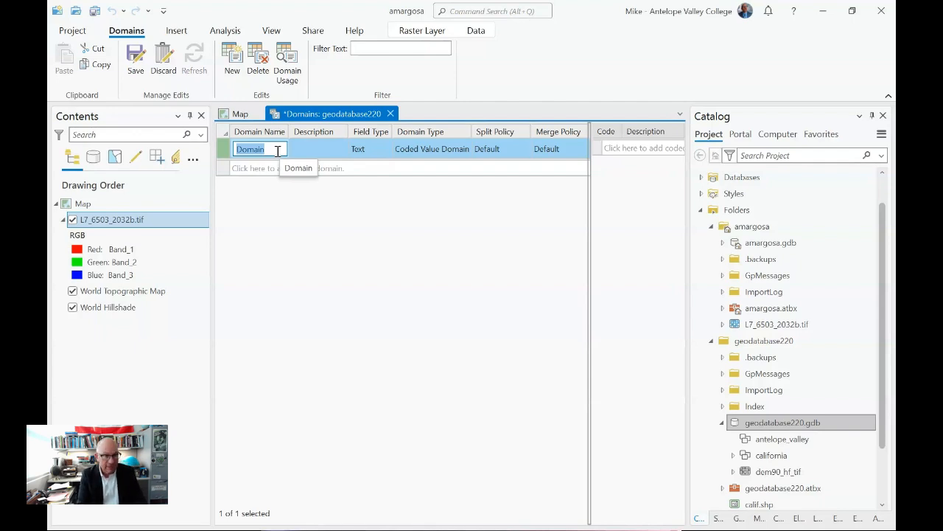
- Name the new domain strm_type and give it the description 'Type of Stream'
type("strm")
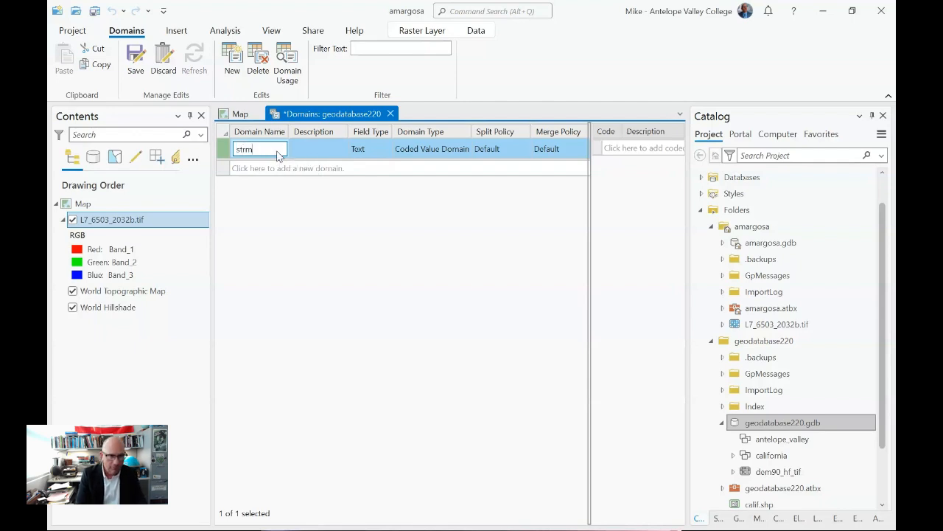
type("_type")
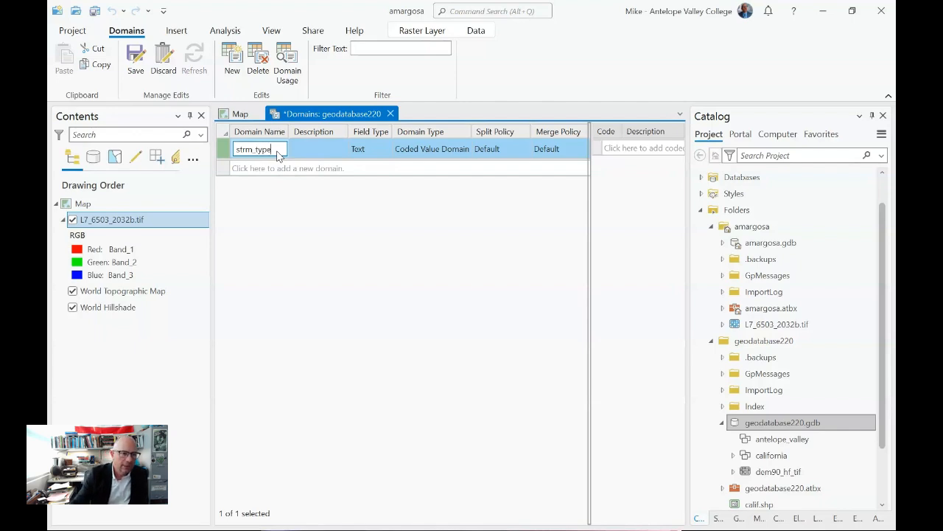
left_click(246, 149)
type("ea")
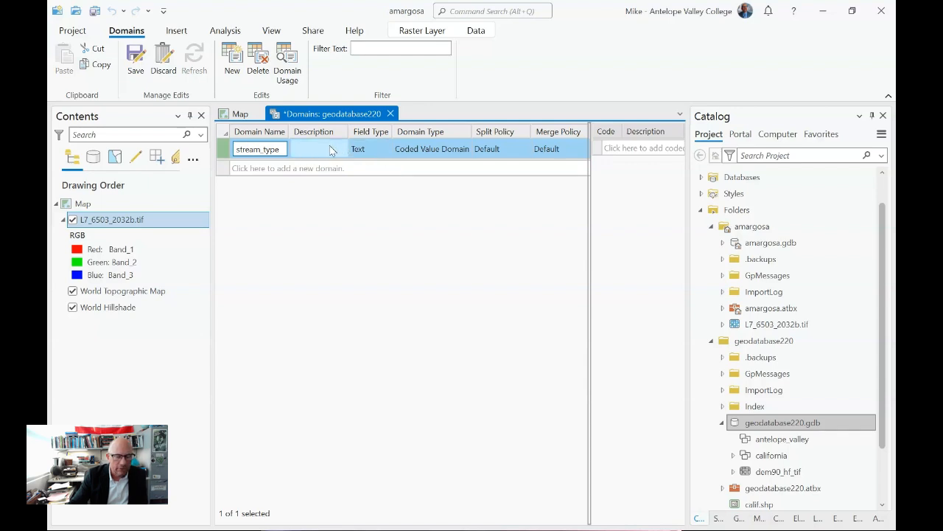
left_click(255, 149)
key("BackSpace")
key("BackSpace")
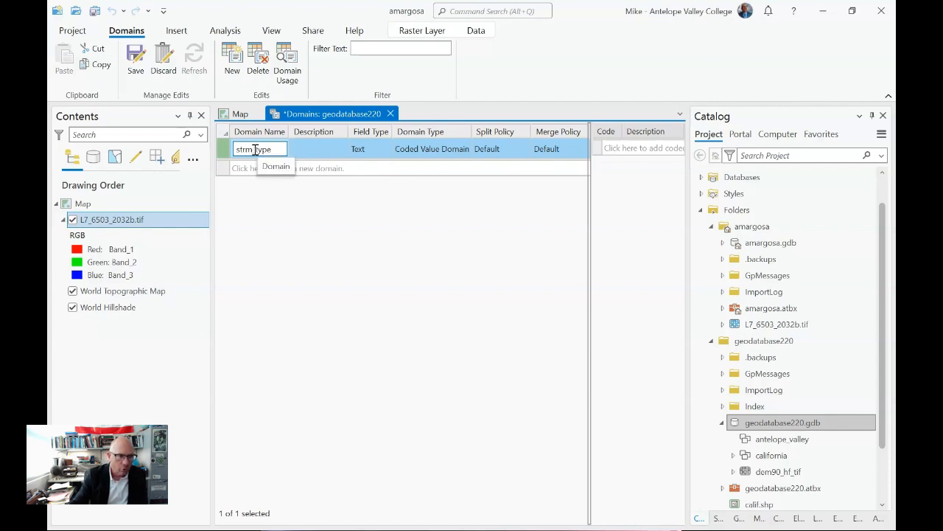
left_click(315, 152)
left_click(319, 148)
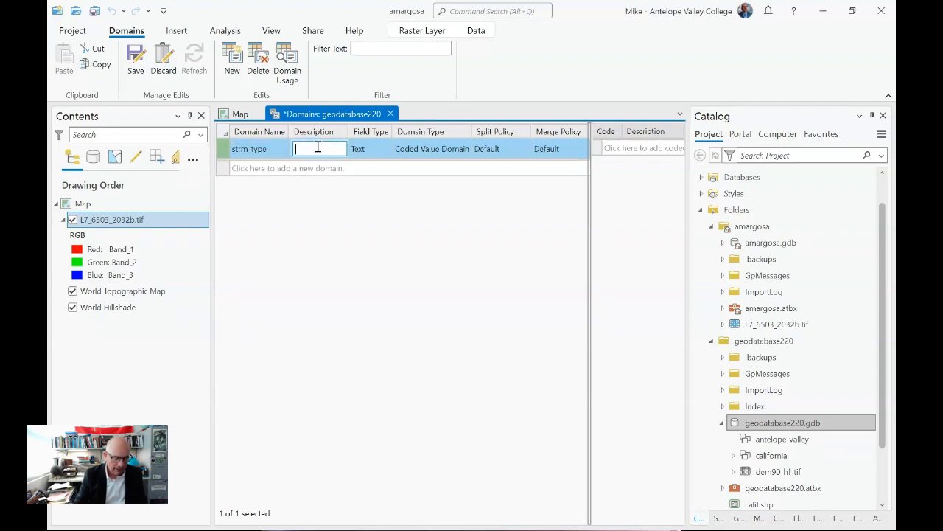
type("Type of S")
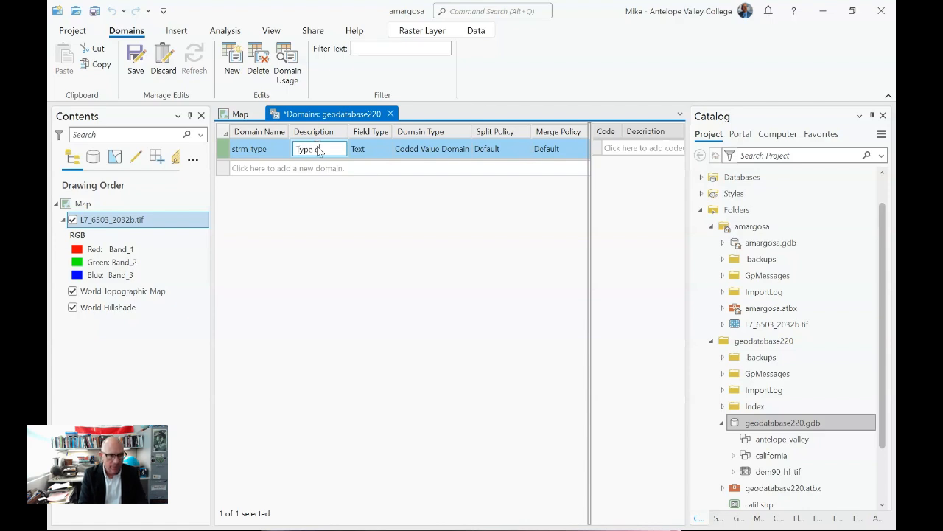
type("tream")
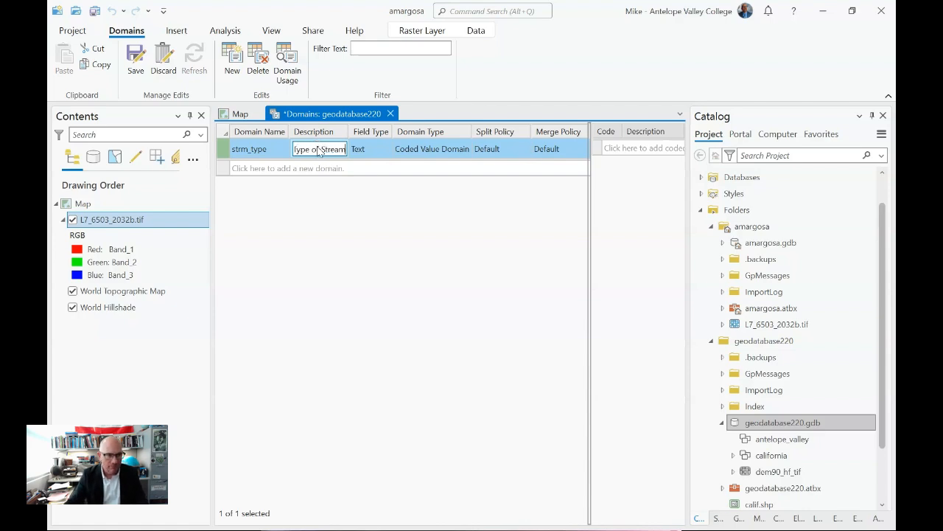
left_click(361, 151)
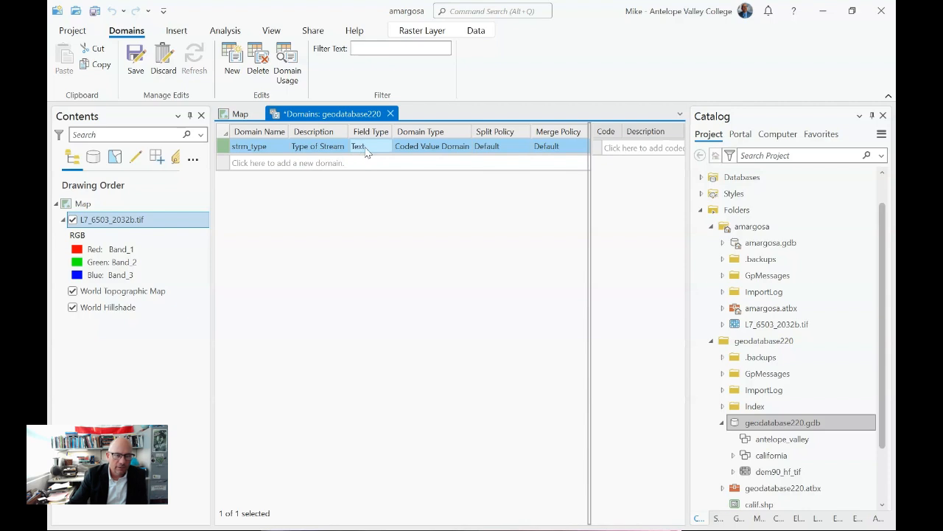
left_click(366, 151)
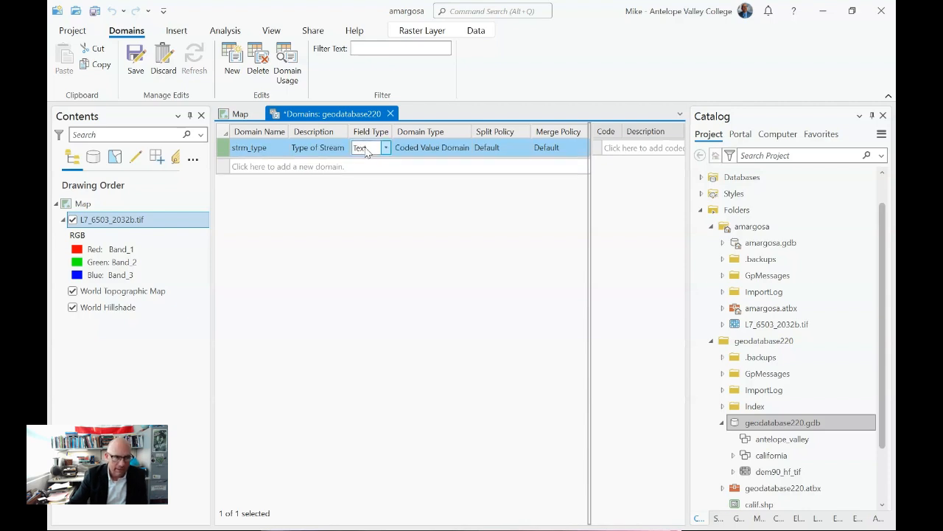
- Keep Text as field type and Coded Value Domain as domain type, then start a coded value
left_click(387, 148)
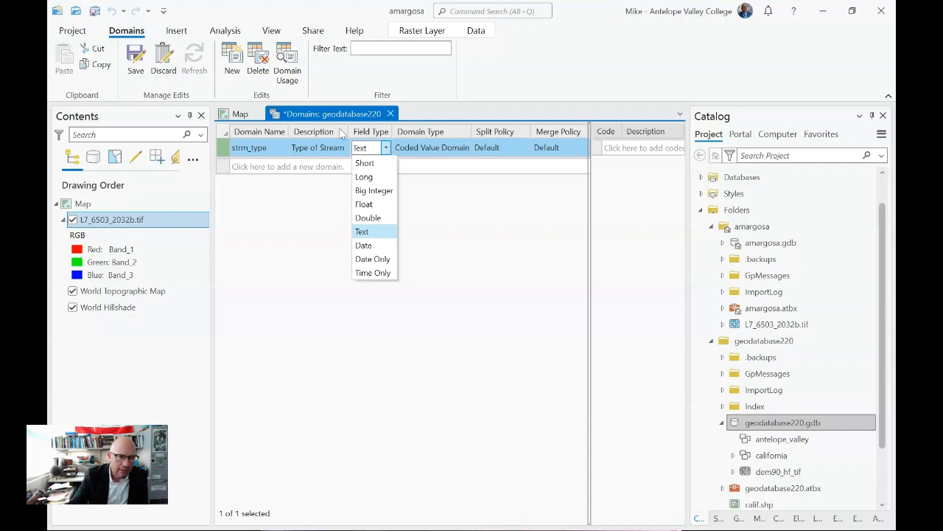
left_click(386, 148)
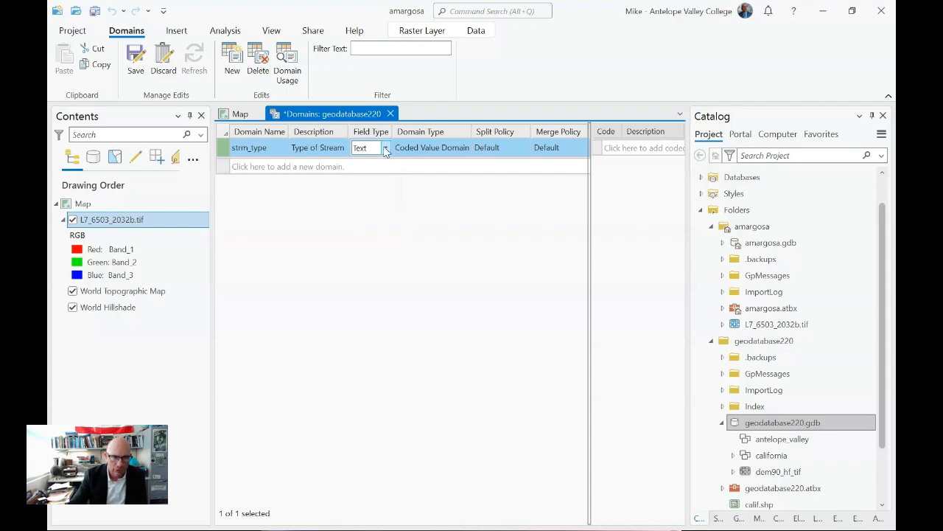
left_click(447, 147)
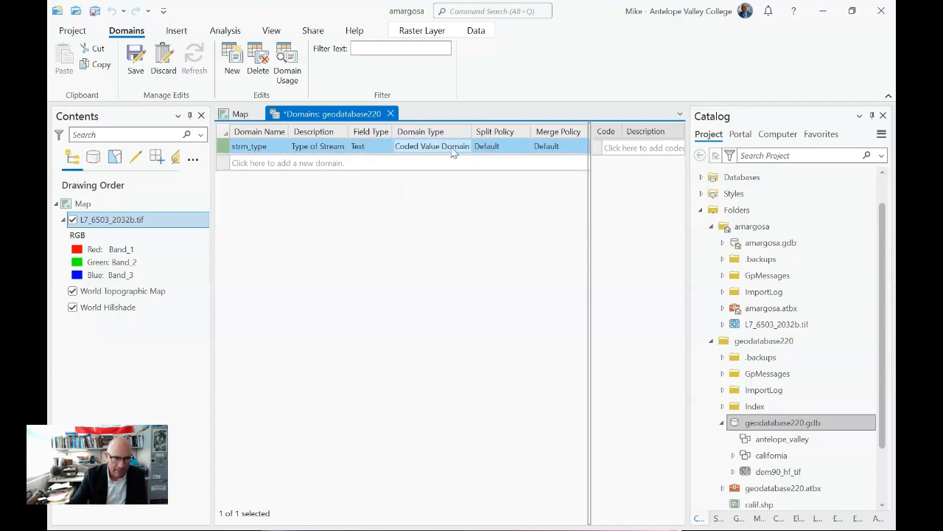
left_click(466, 149)
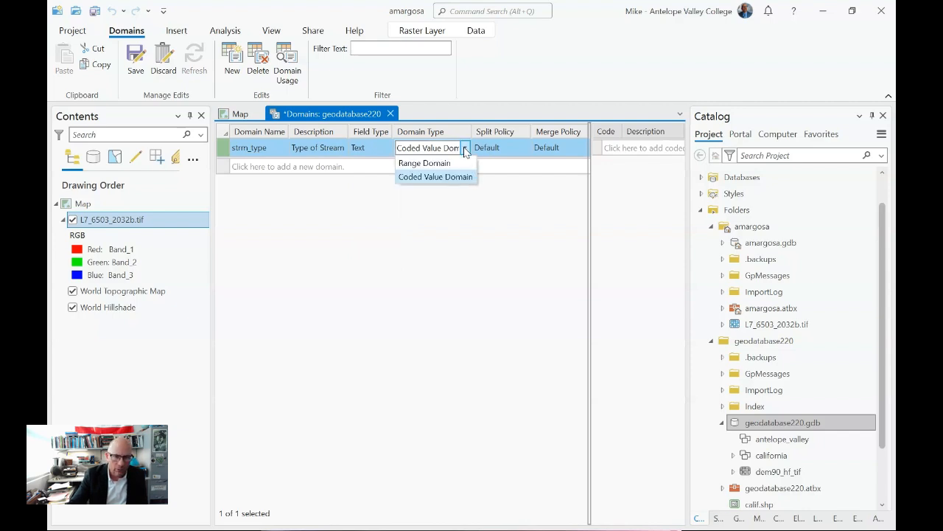
left_click(517, 151)
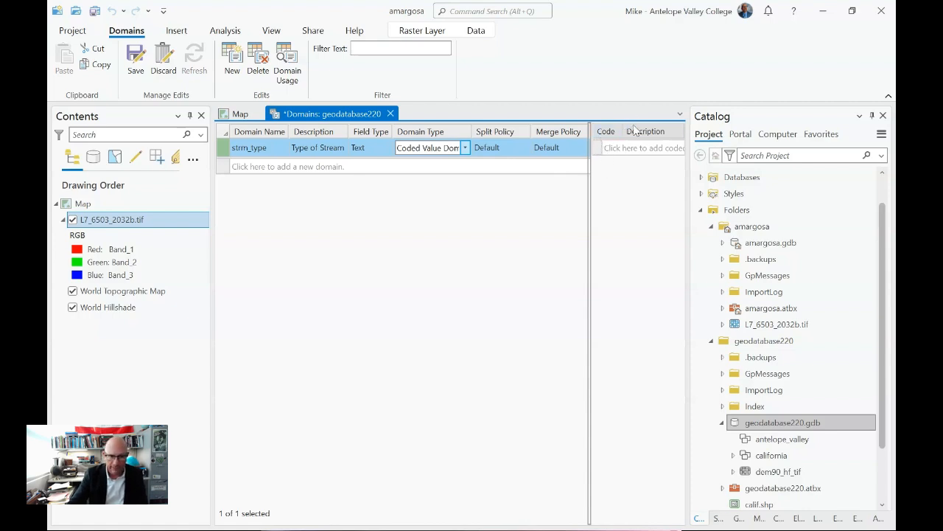
left_click(600, 148)
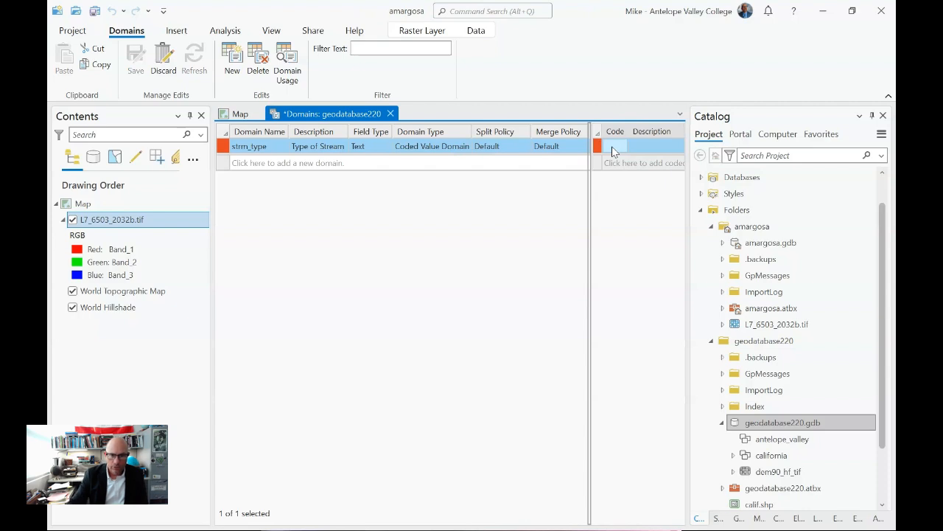
- Add the first coded value: code 01 with description perennial
left_click(617, 147)
type("01")
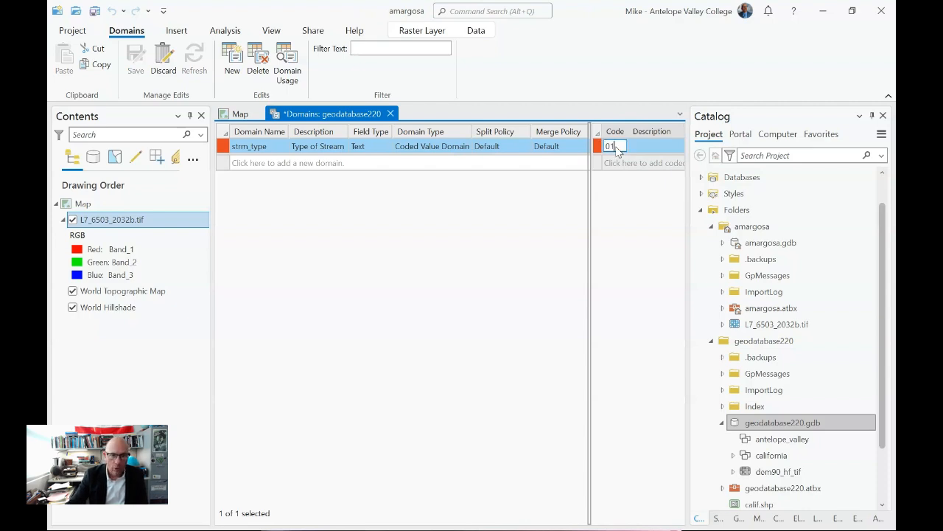
left_click(662, 147)
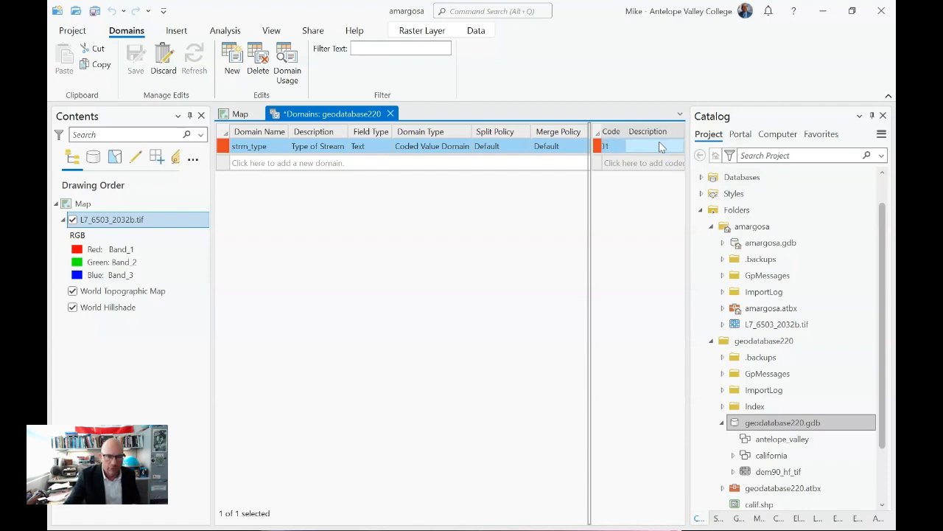
left_click(650, 146)
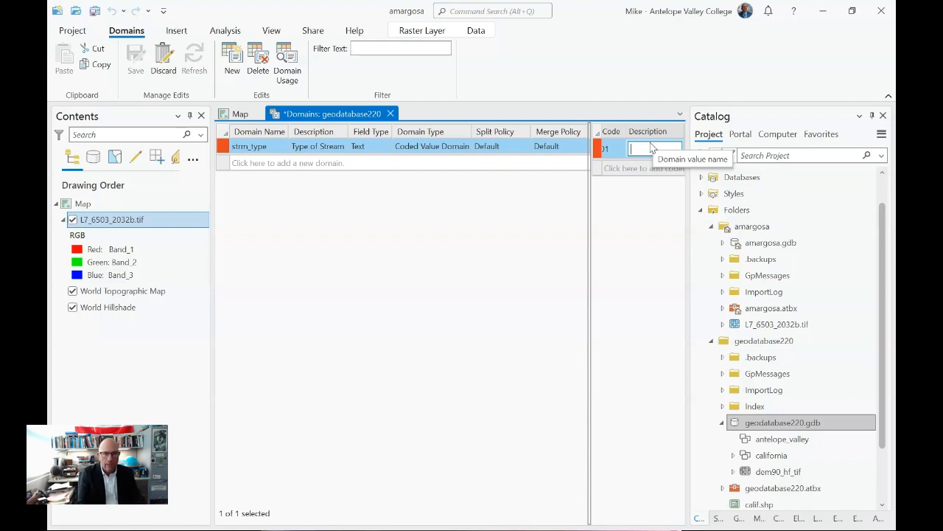
type("p")
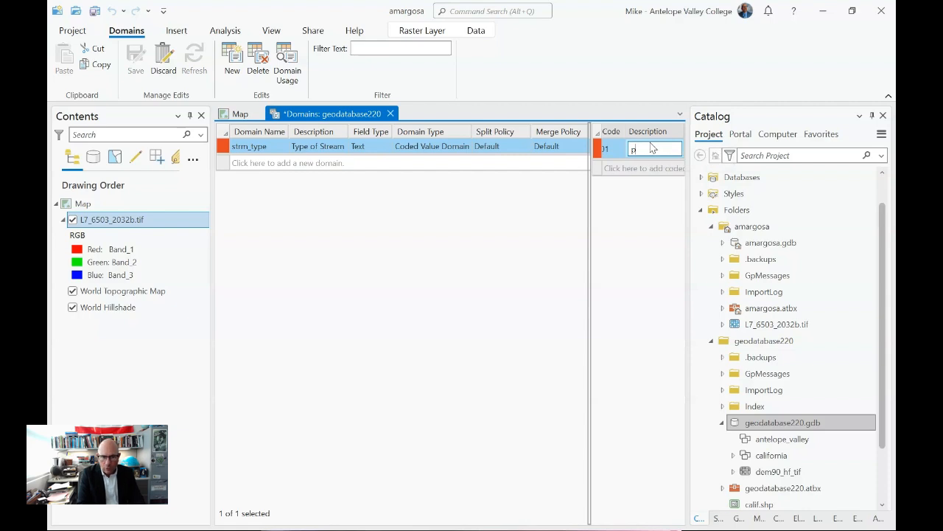
type("erennial")
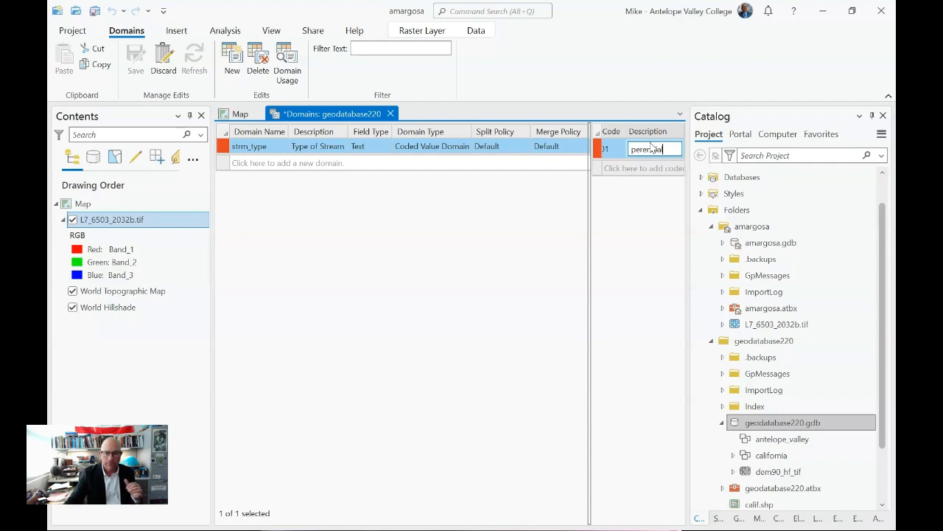
left_click(597, 172)
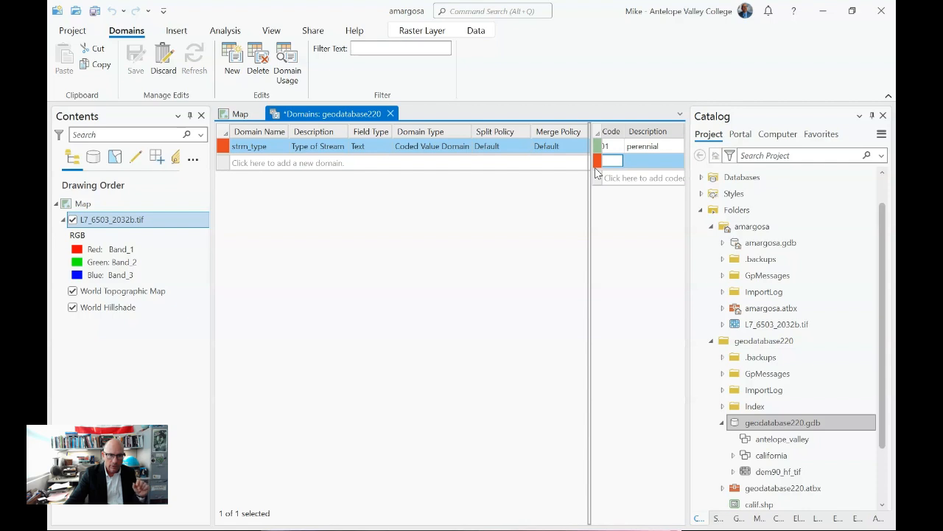
- Add coded values 02 intermittent and 03 ephemeral to strm_type
type("02")
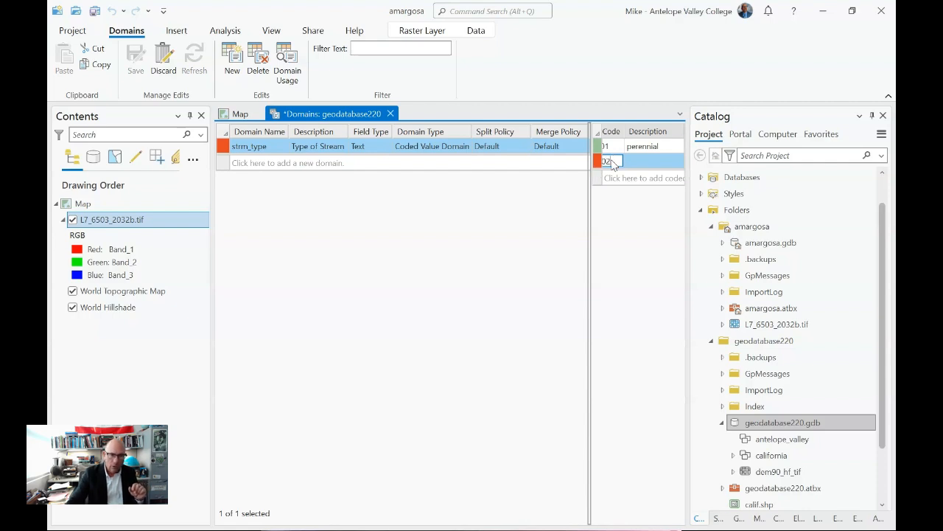
left_click(641, 163)
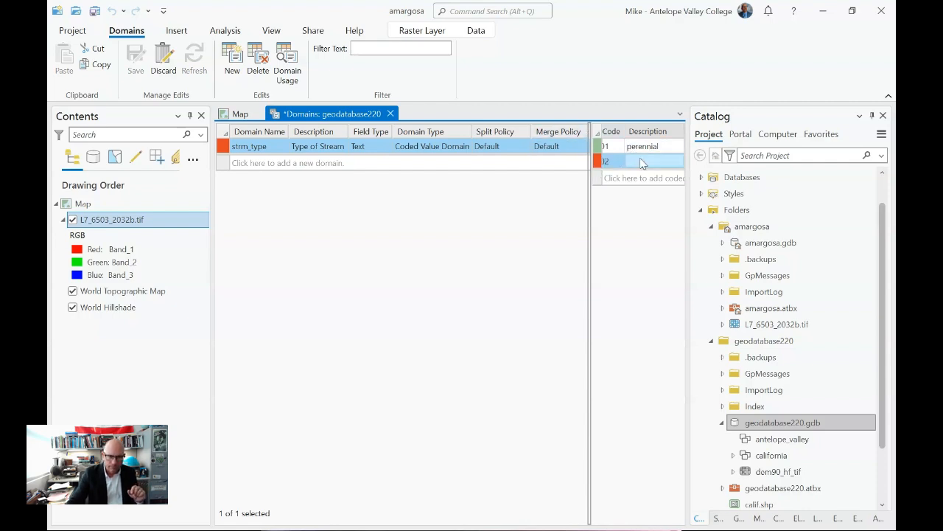
left_click(641, 163)
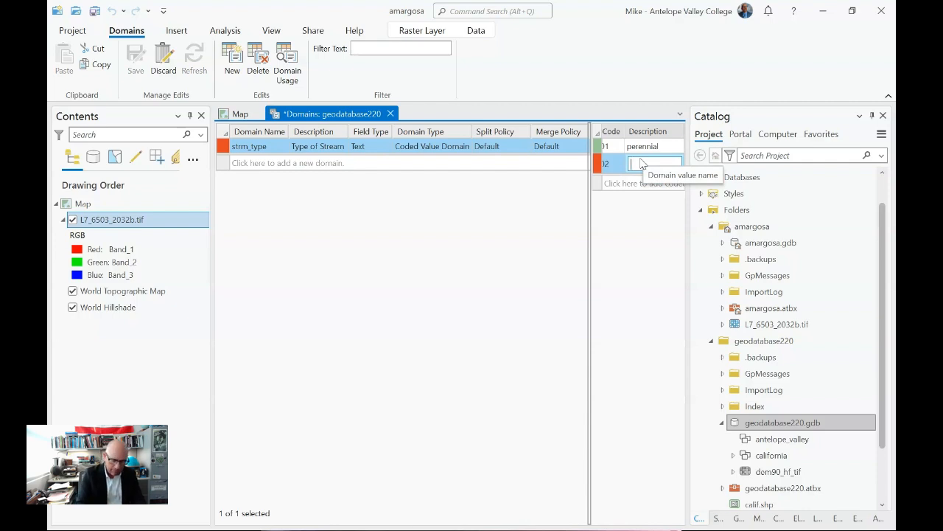
type("int")
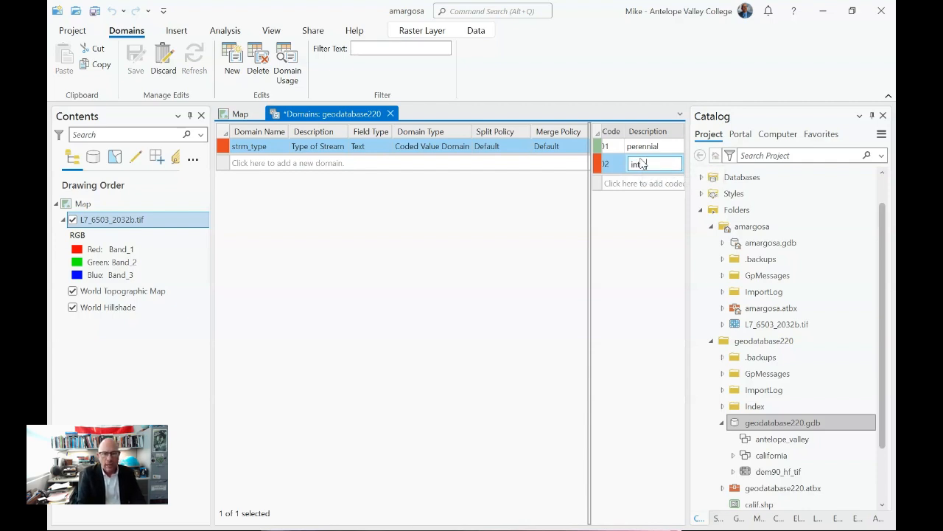
type("ermittent")
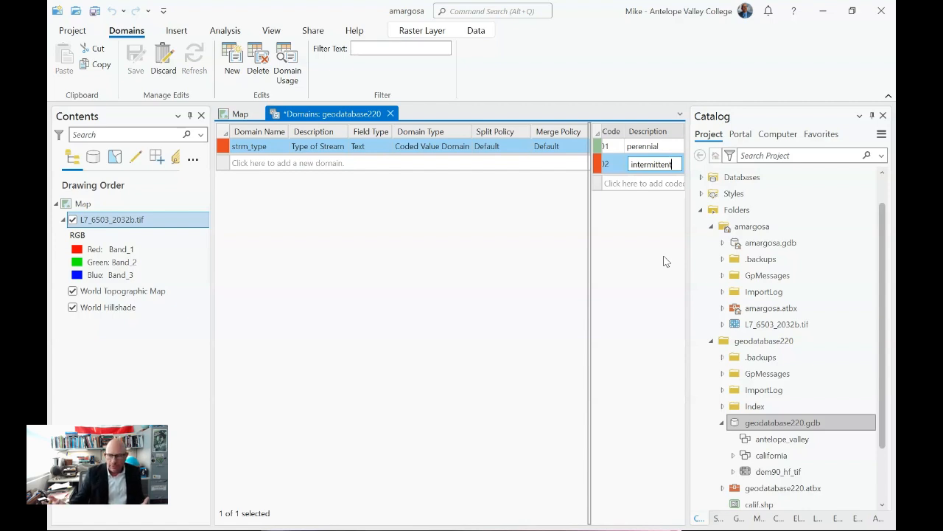
left_click(603, 184)
type("03")
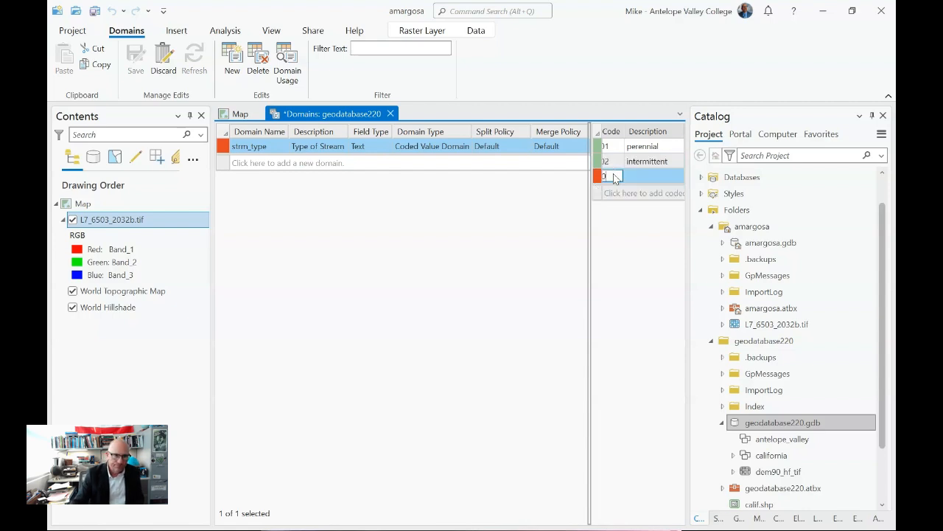
key("BackSpace")
type("3")
left_click(659, 177)
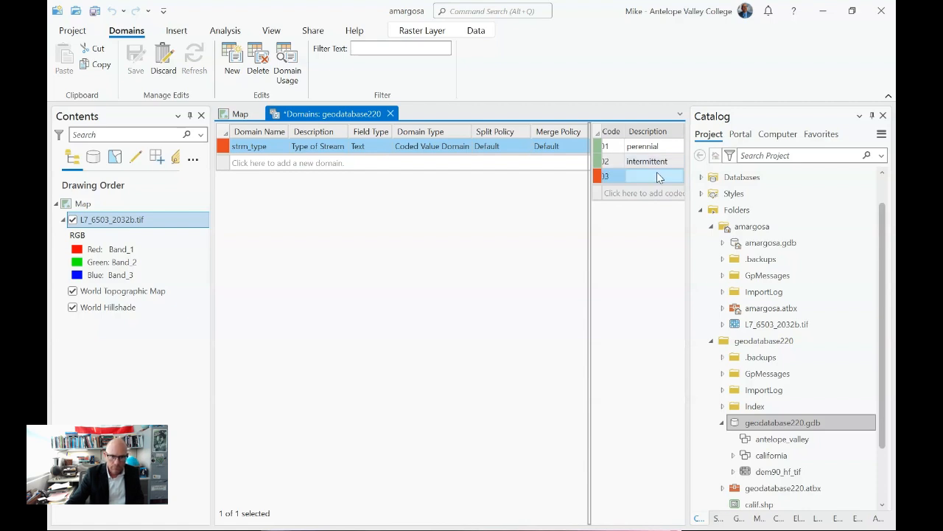
left_click(658, 177)
type("e")
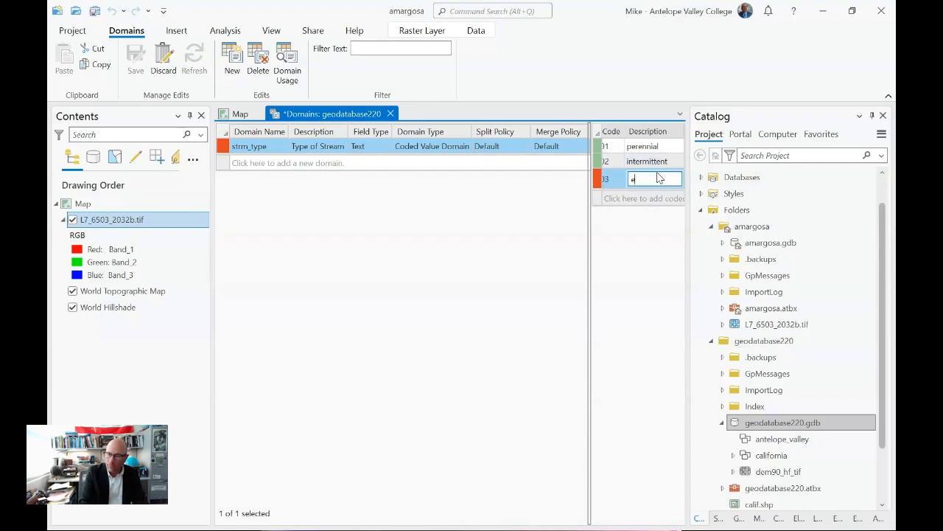
type("pheme")
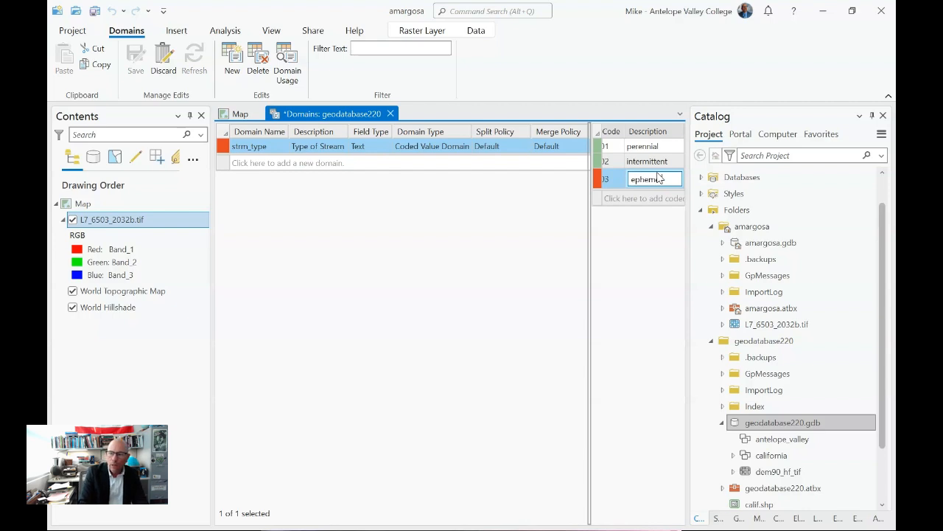
type("ral")
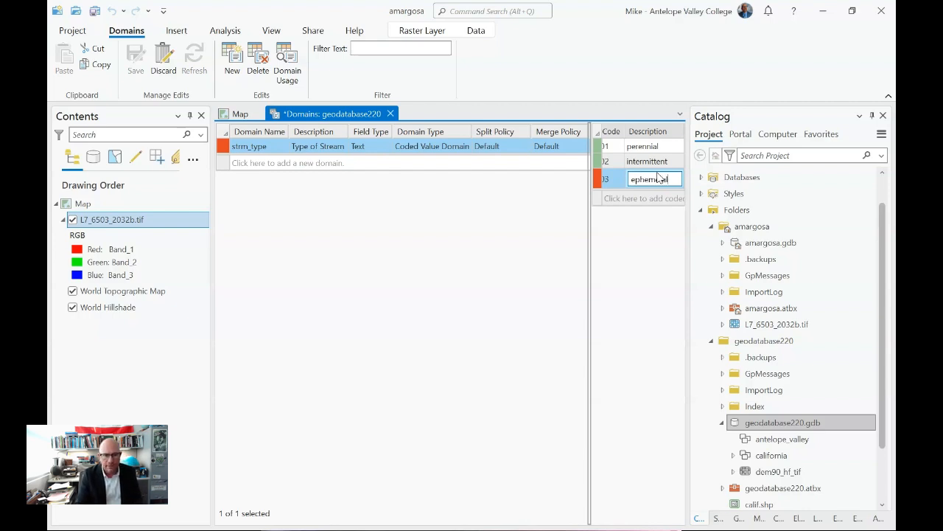
key("Return")
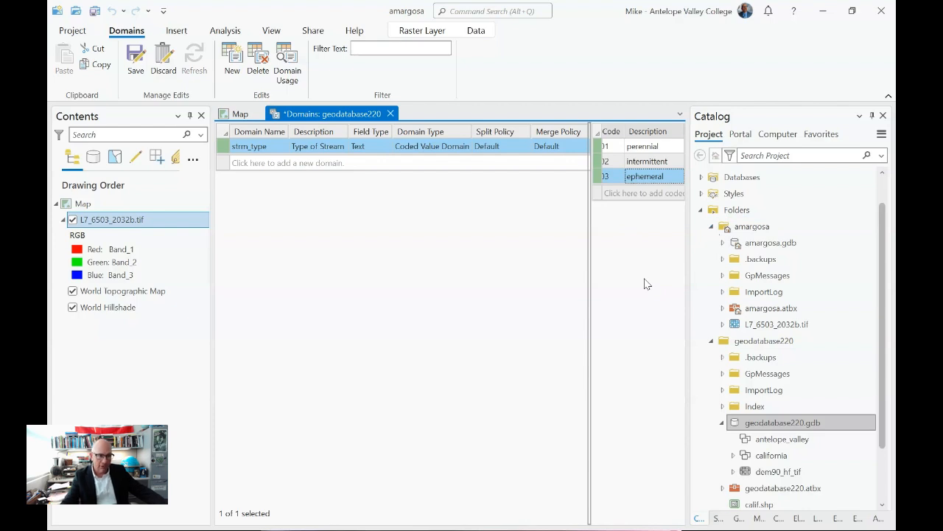
left_click(358, 147)
left_click(388, 149)
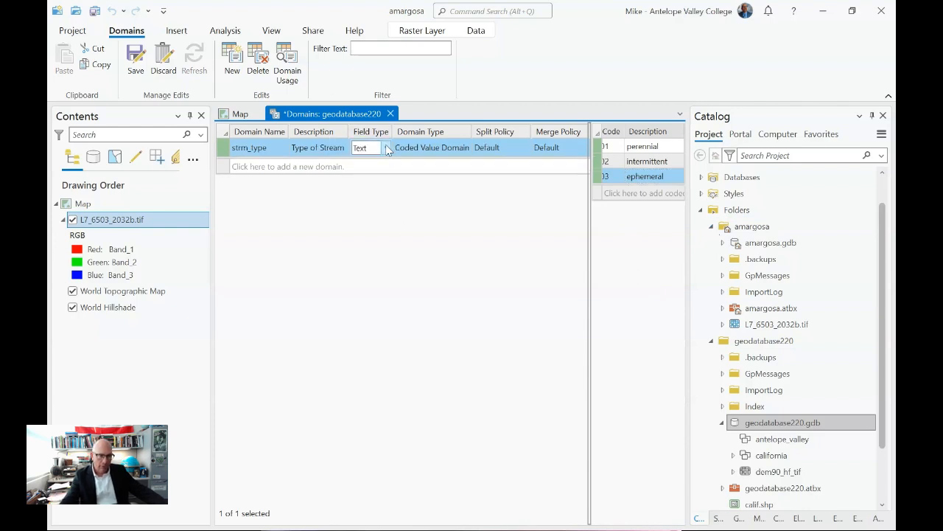
left_click(387, 148)
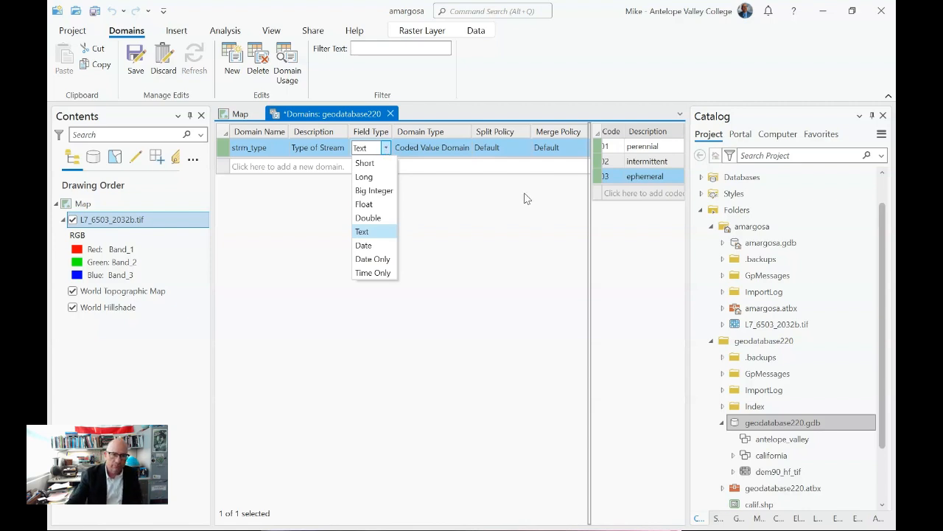
left_click(548, 271)
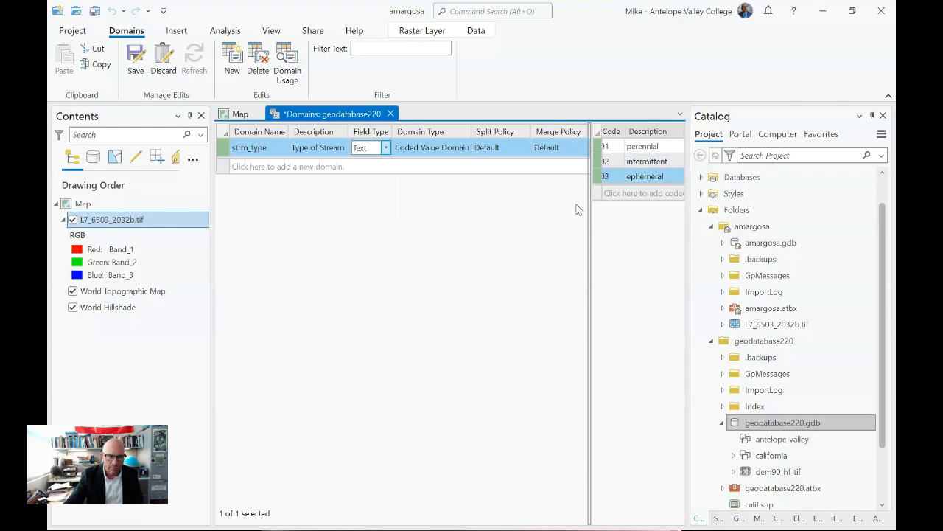
- Save the strm_type domain, return to the map, and select the antelope_valley dataset
left_click(136, 63)
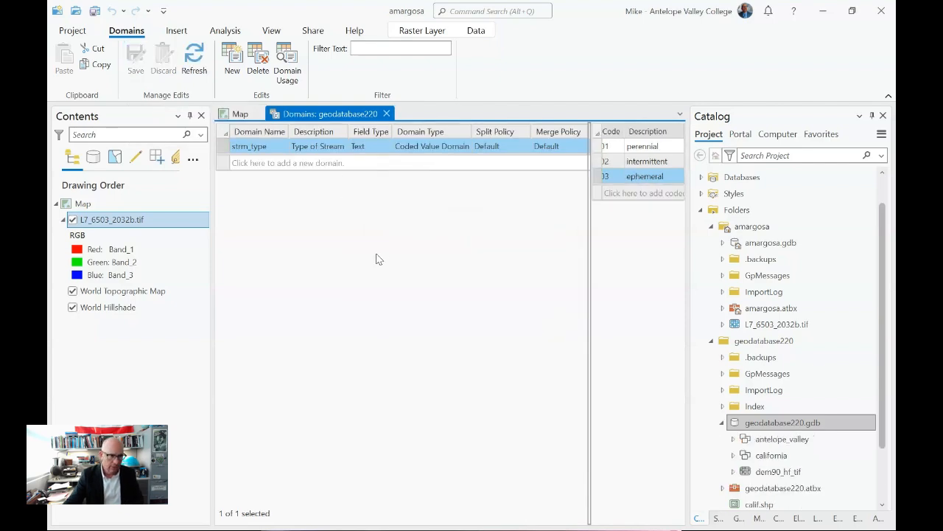
left_click(238, 114)
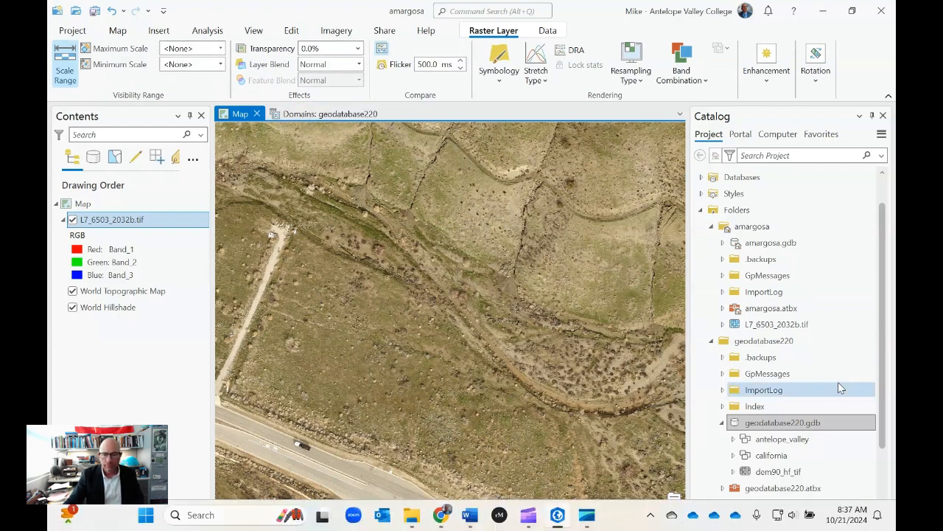
left_click(780, 437)
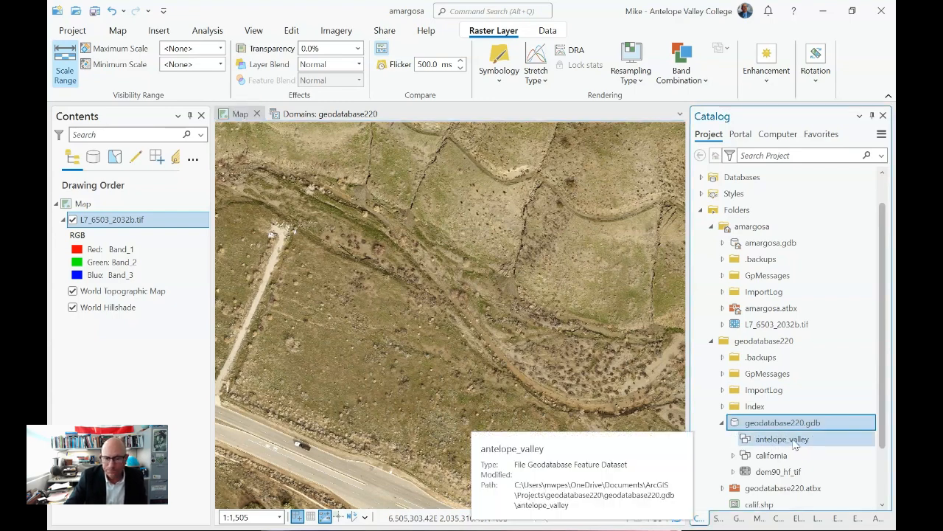
- Launch Create Feature Class from the antelope_valley feature dataset's New menu
right_click(794, 443)
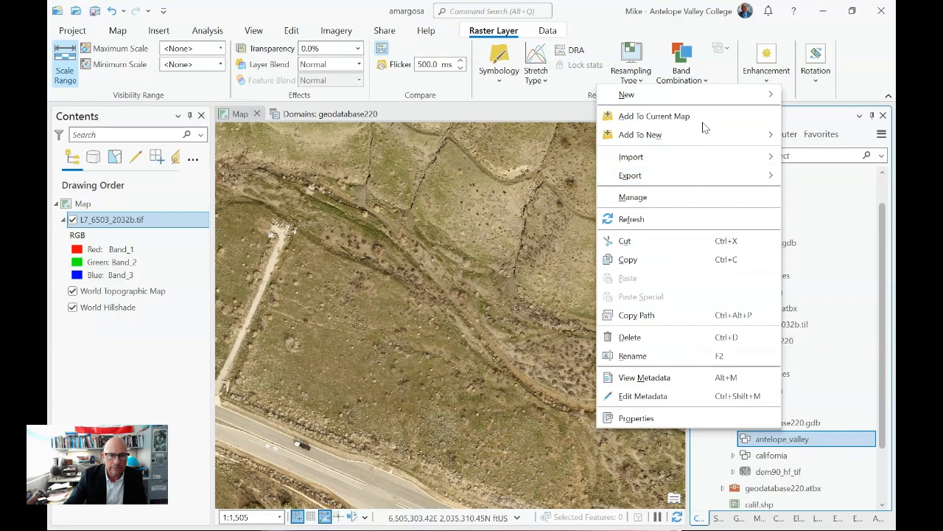
mouse_move(700, 97)
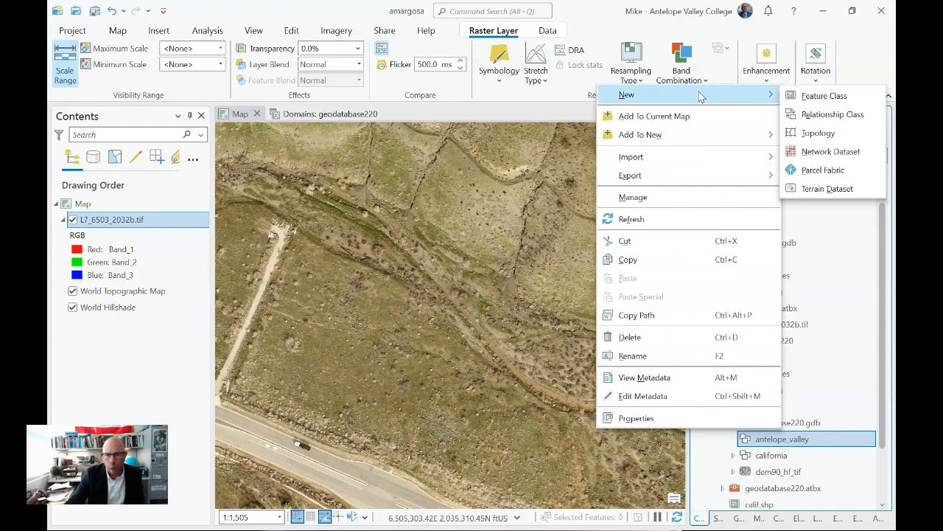
left_click(812, 97)
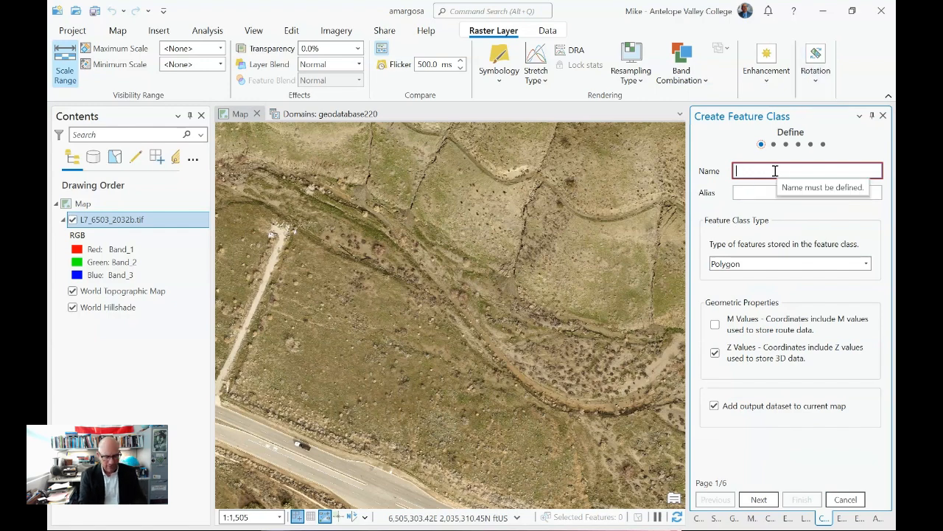
- Enter streams as the feature class name and 'Antelope Valley Streams' as its alias
type("streams")
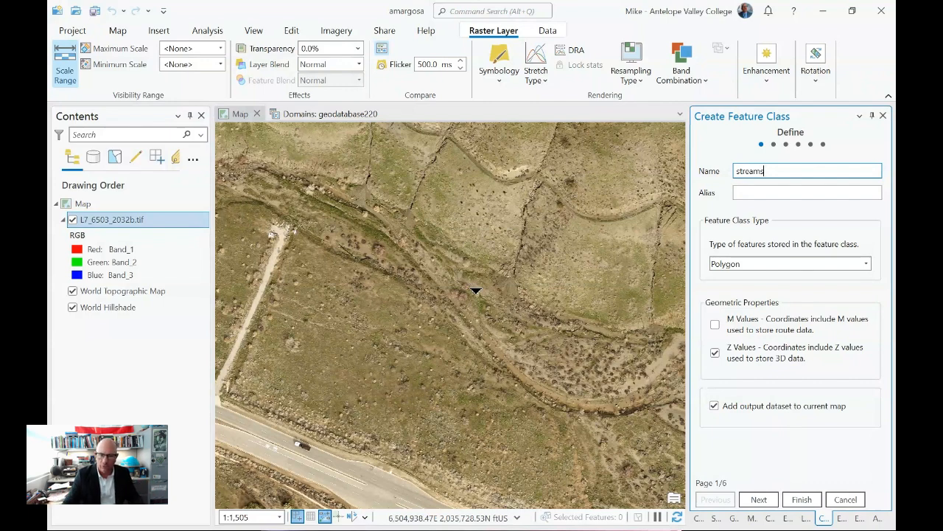
left_click(764, 192)
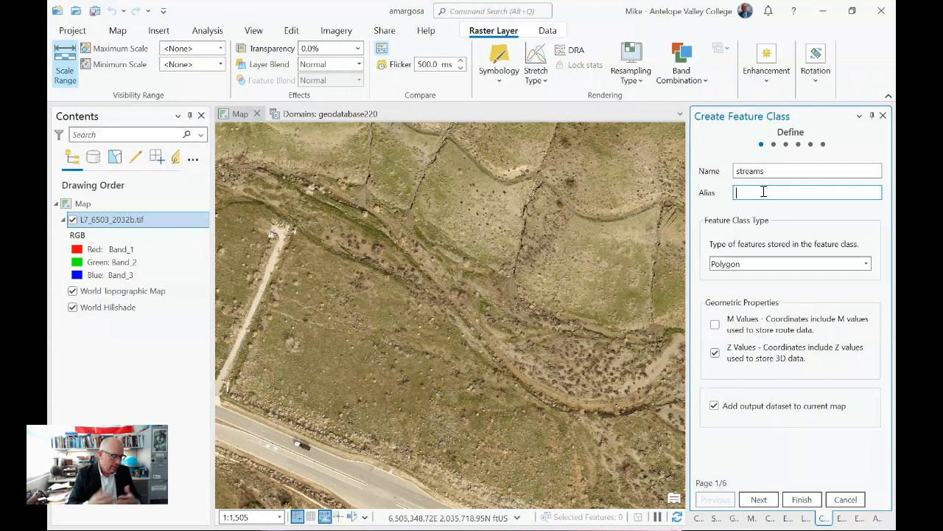
type("A")
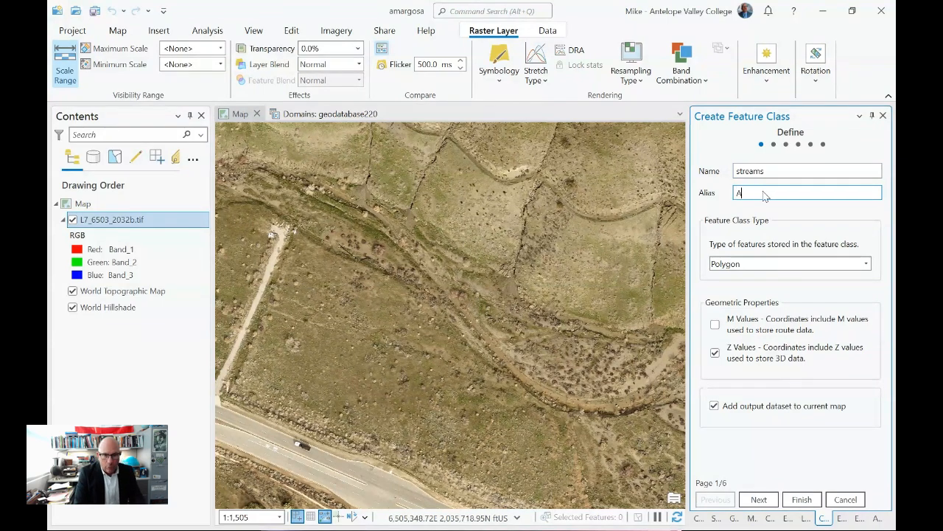
type("ntelope")
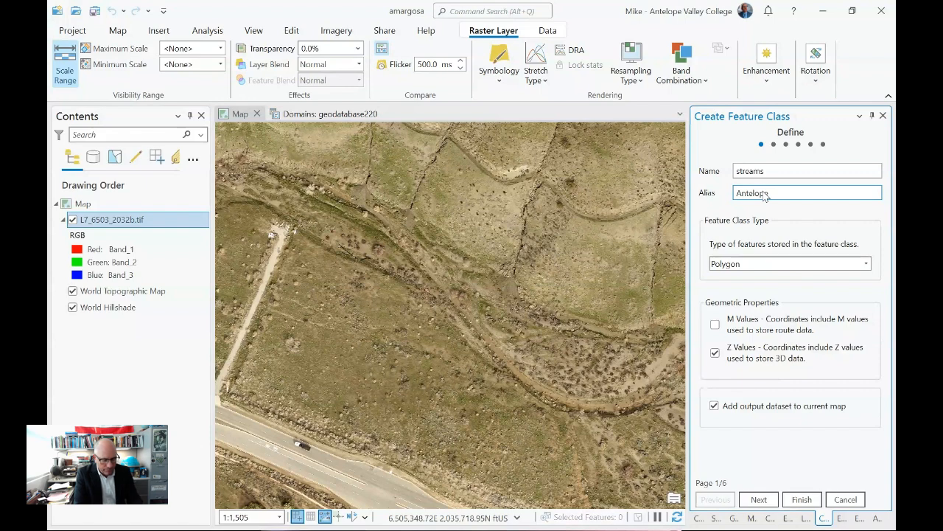
type(" Valley St")
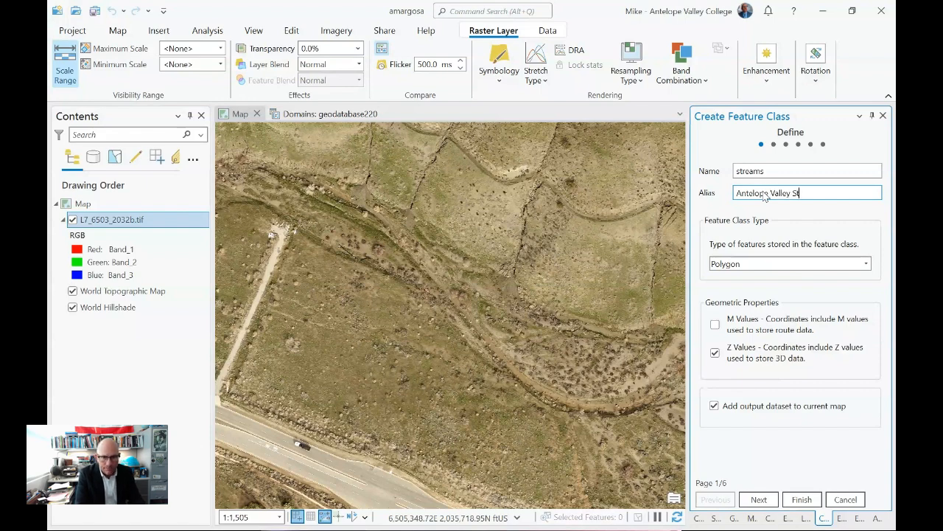
type("reams")
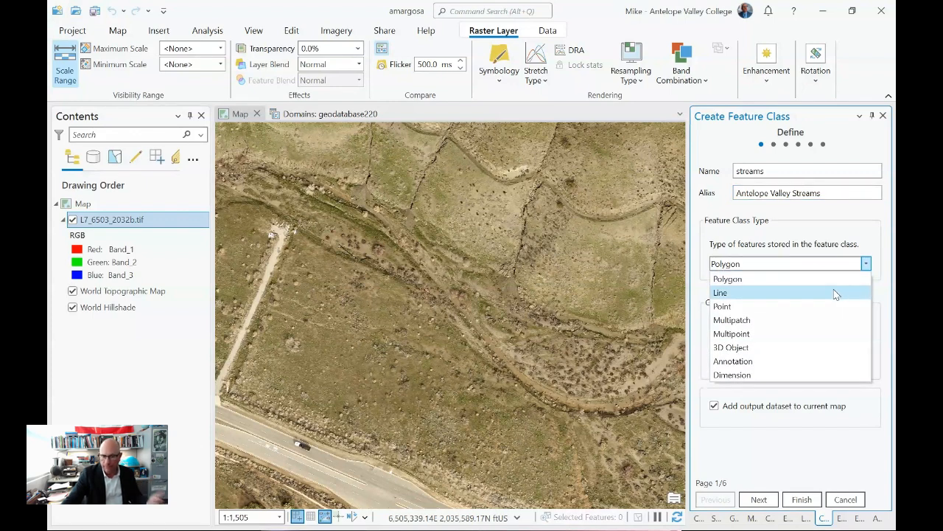
- Set the feature class type to Line, turn off Z values, and continue to Fields
left_click(833, 291)
left_click(742, 353)
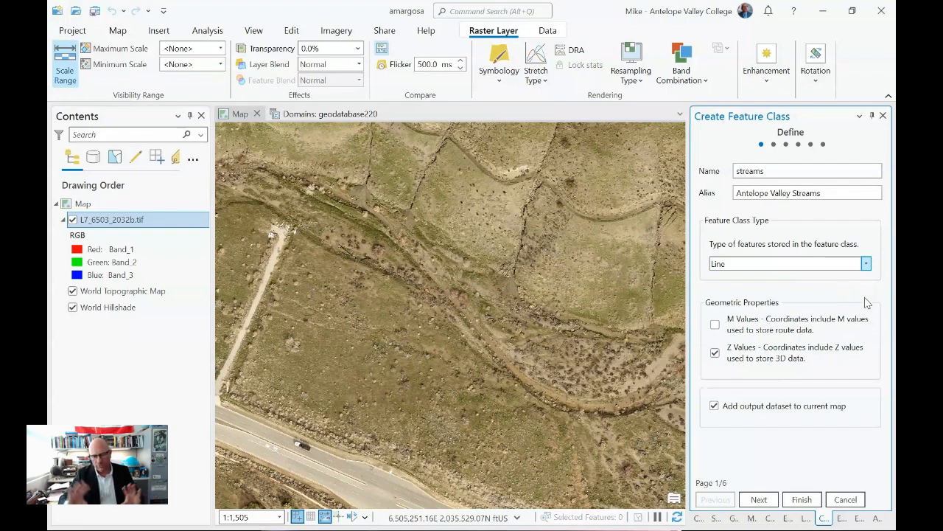
left_click(866, 264)
left_click(838, 278)
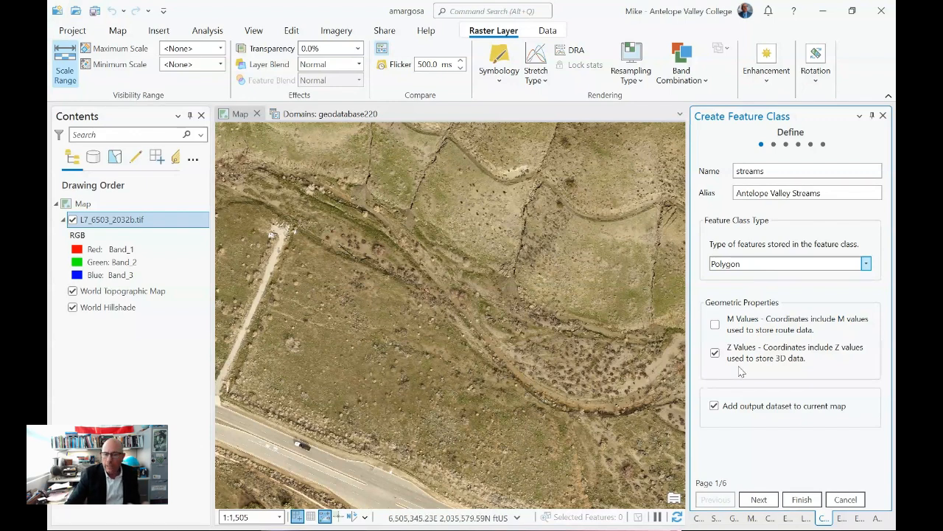
left_click(868, 264)
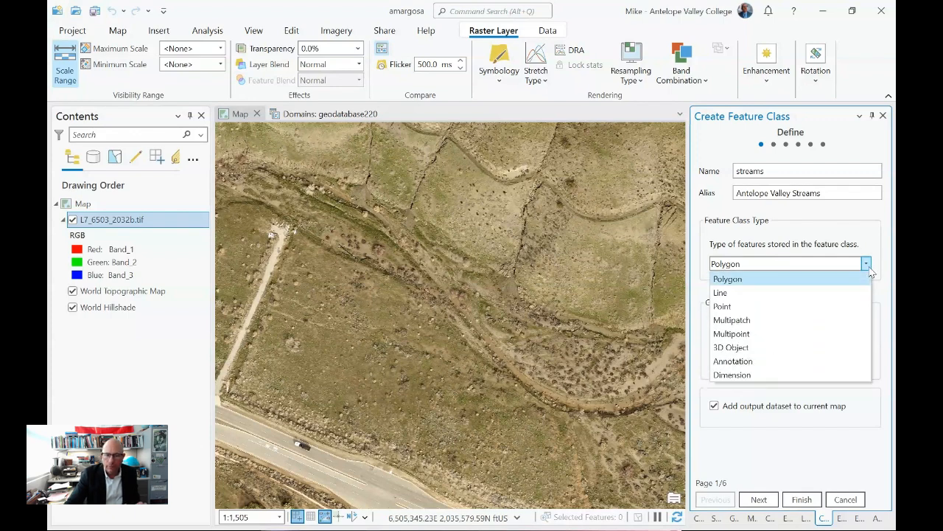
left_click(810, 292)
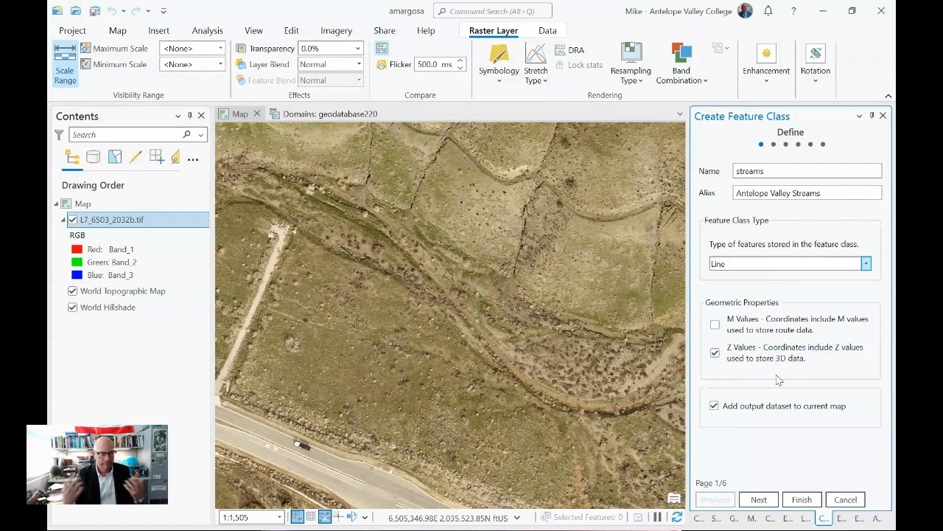
left_click(715, 354)
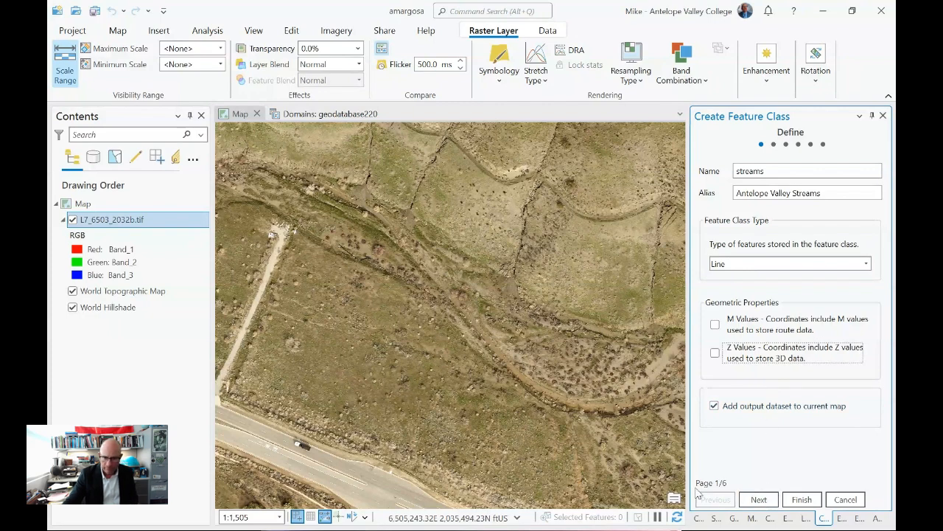
left_click(759, 501)
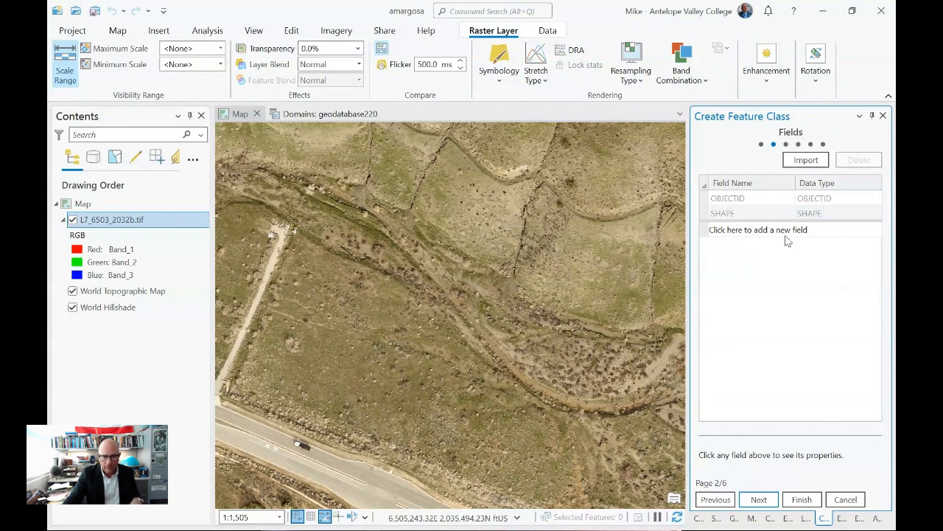
- Add a new field called name with the Text data type
left_click(713, 234)
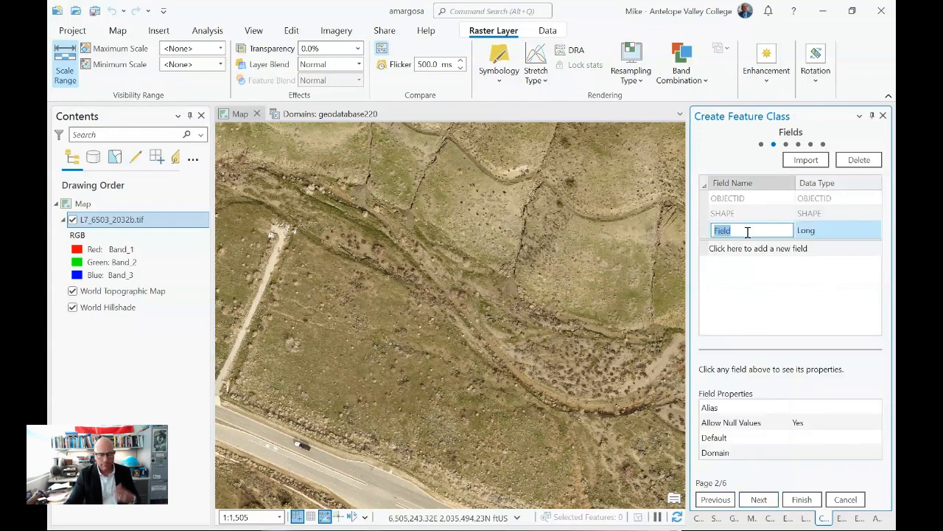
type("name")
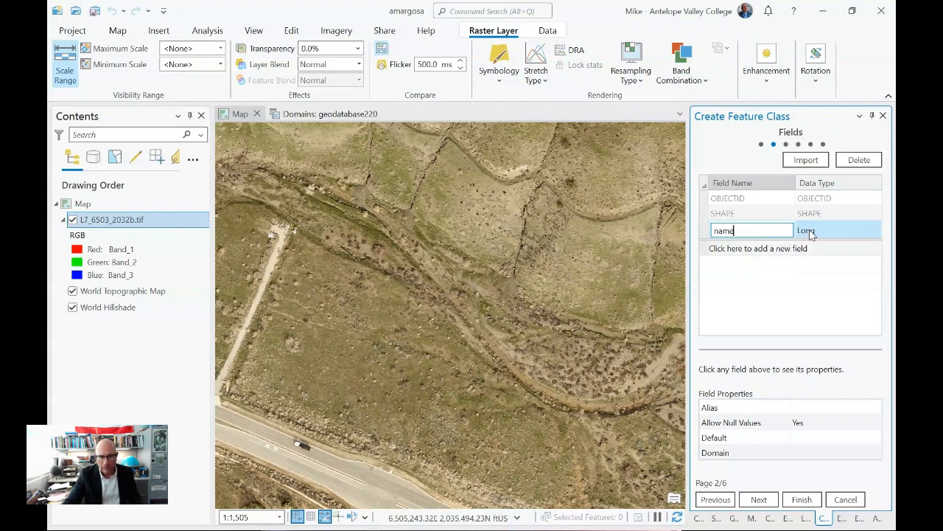
left_click(846, 229)
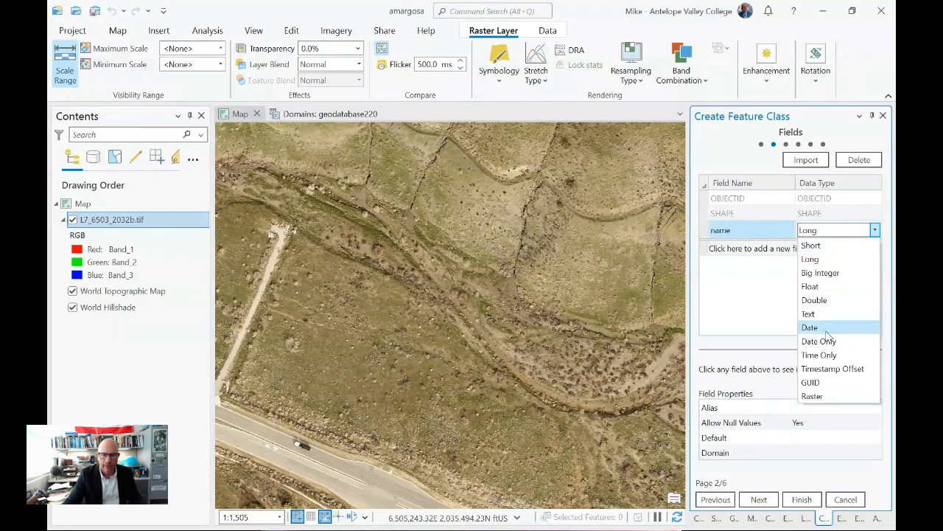
left_click(811, 314)
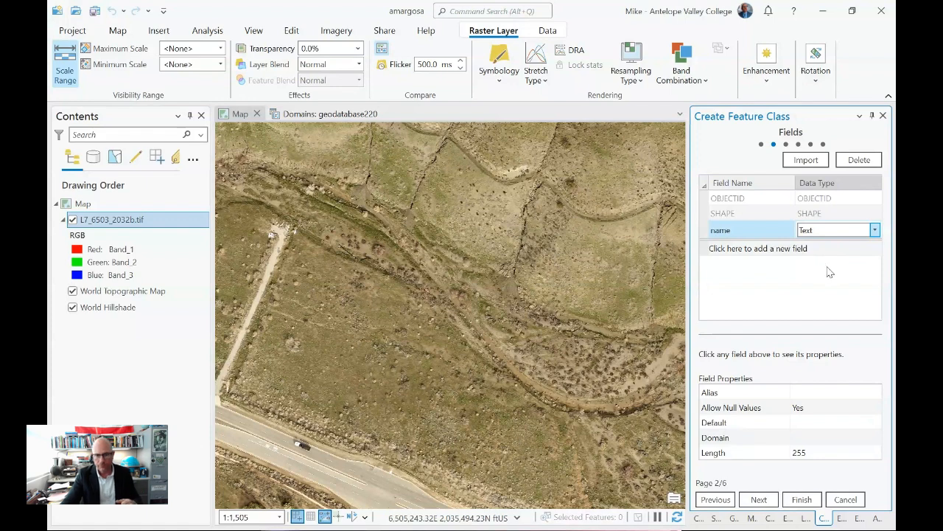
- Change the name field's length from 255 to 75
left_click(813, 453)
left_click(811, 451)
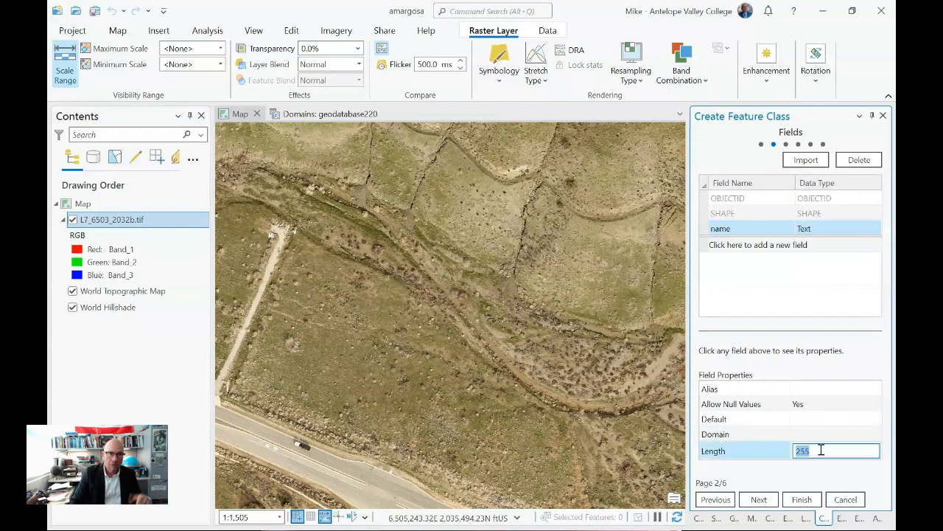
type("50")
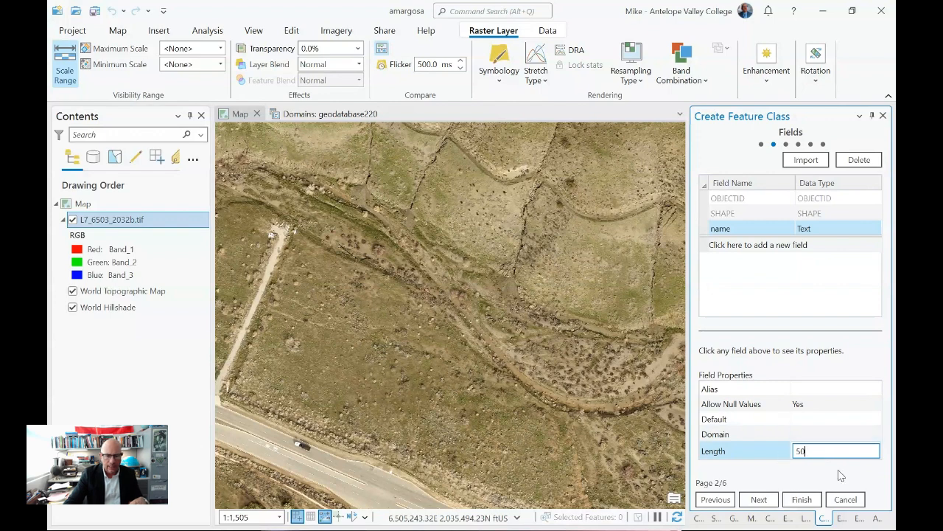
double_click(828, 451)
type("75")
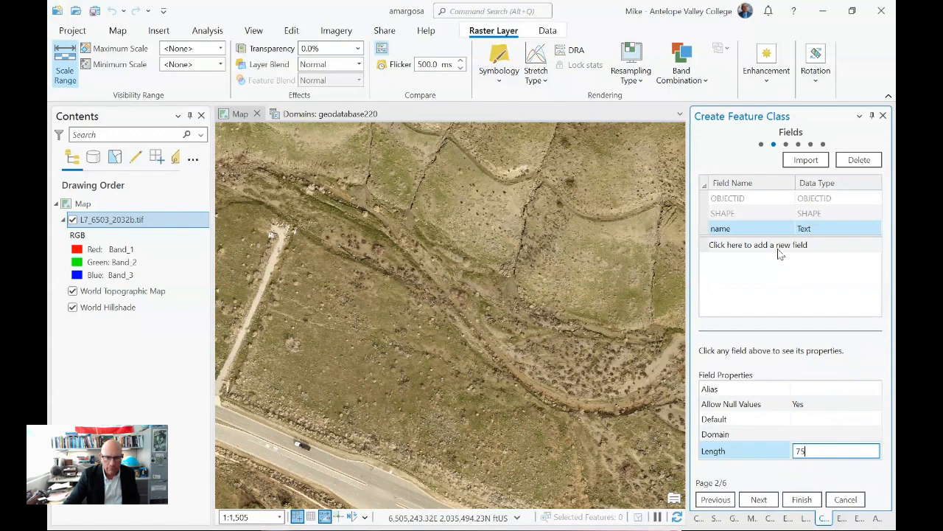
left_click(825, 399)
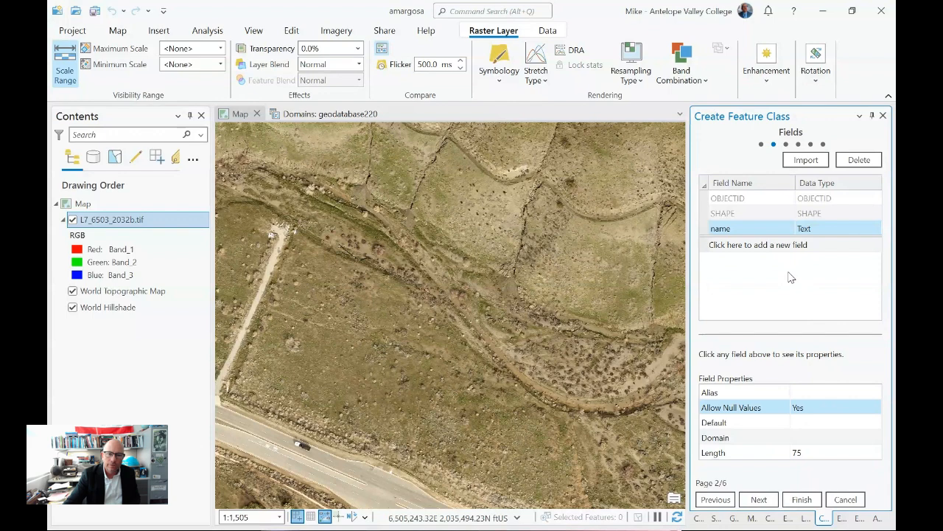
- Add a Text field named 'type' to streams and assign it the strm_type domain
left_click(731, 250)
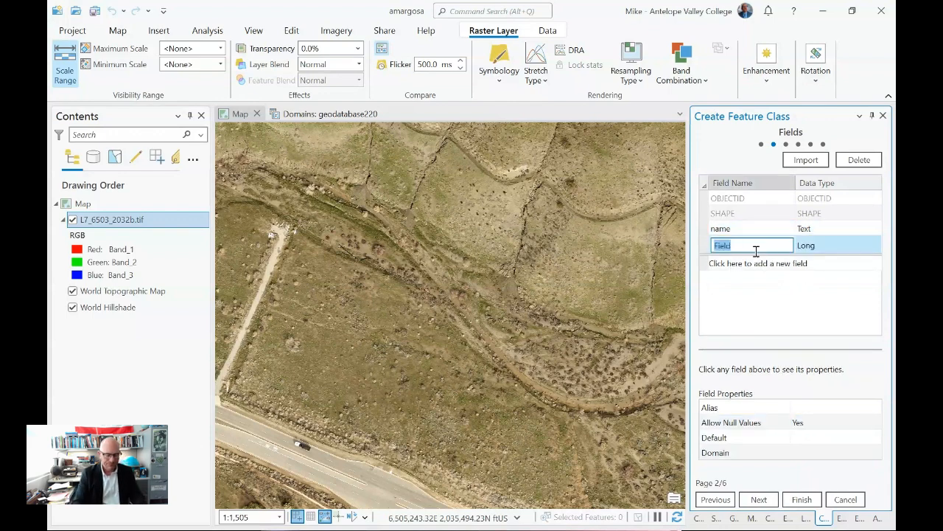
type("type")
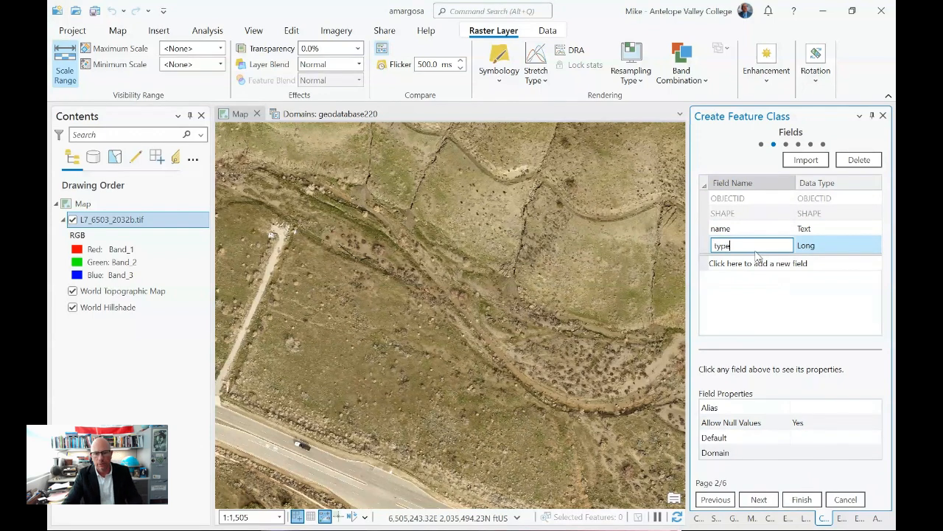
left_click(831, 249)
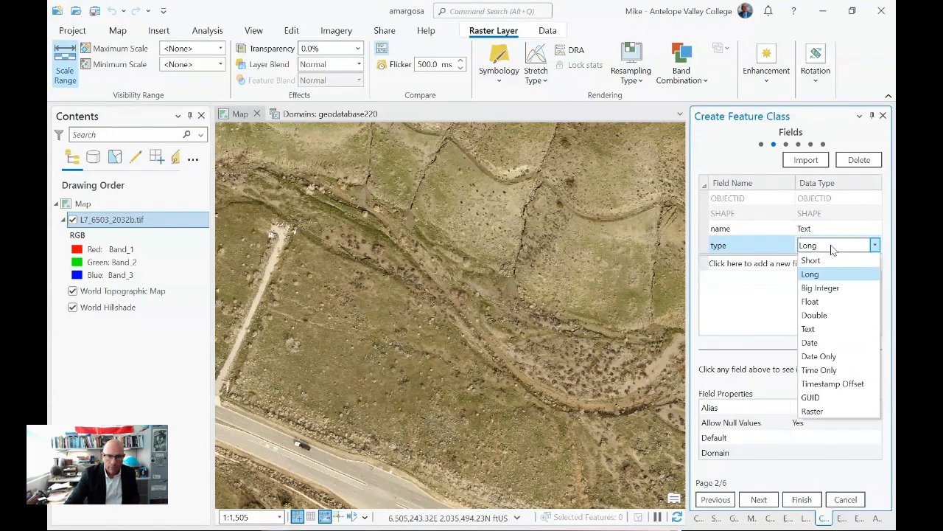
left_click(832, 330)
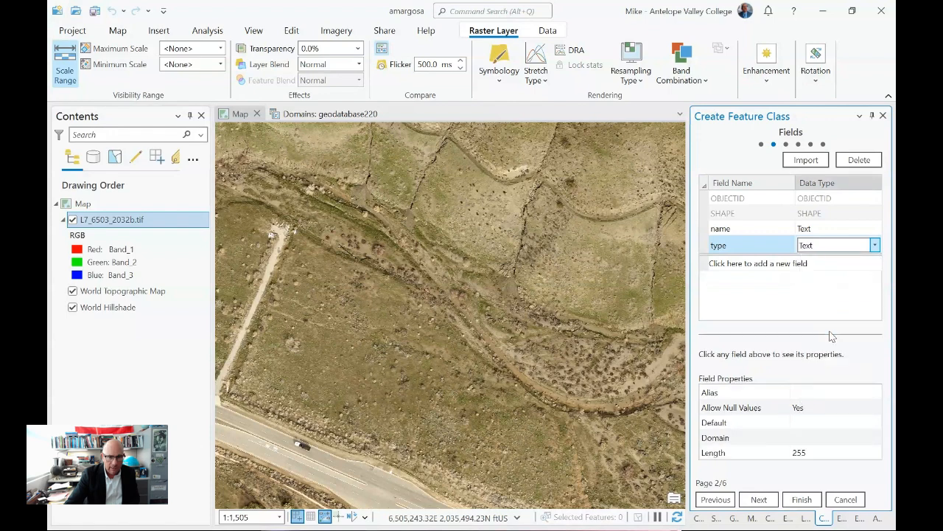
left_click(821, 423)
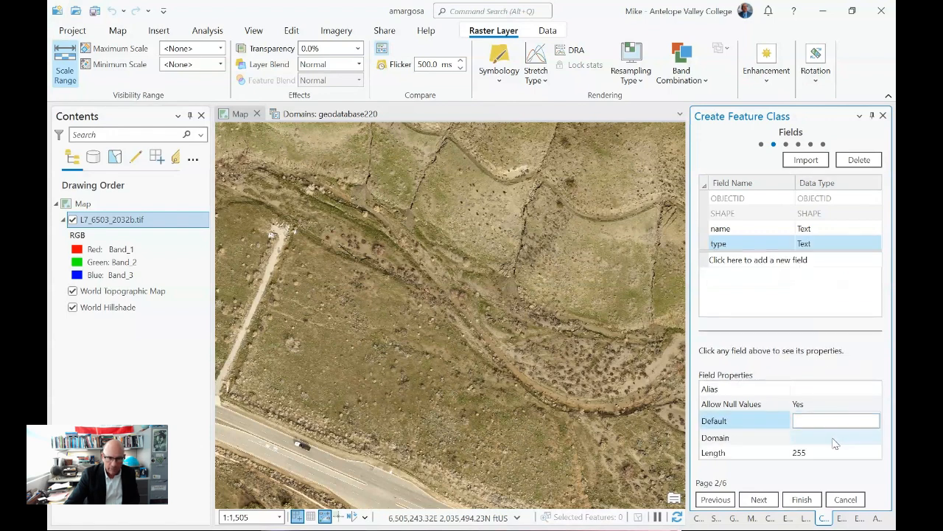
left_click(833, 436)
left_click(876, 436)
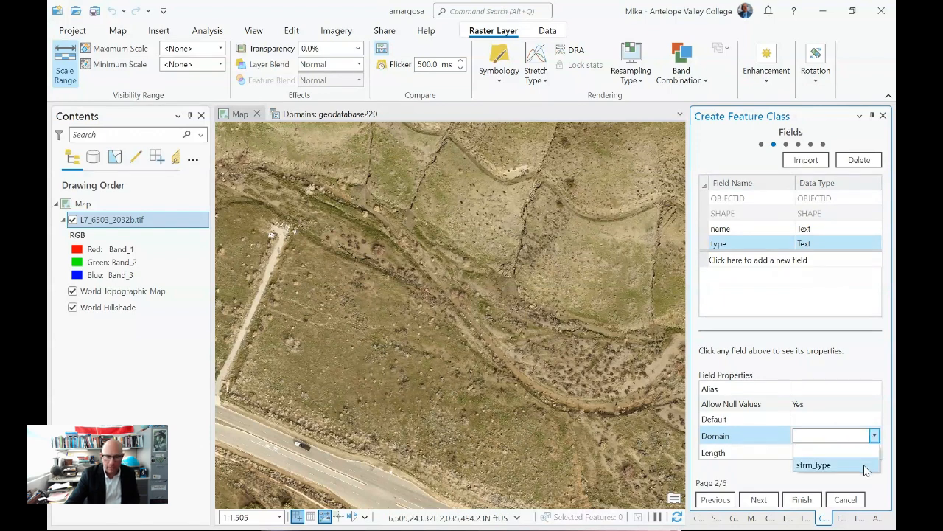
left_click(867, 470)
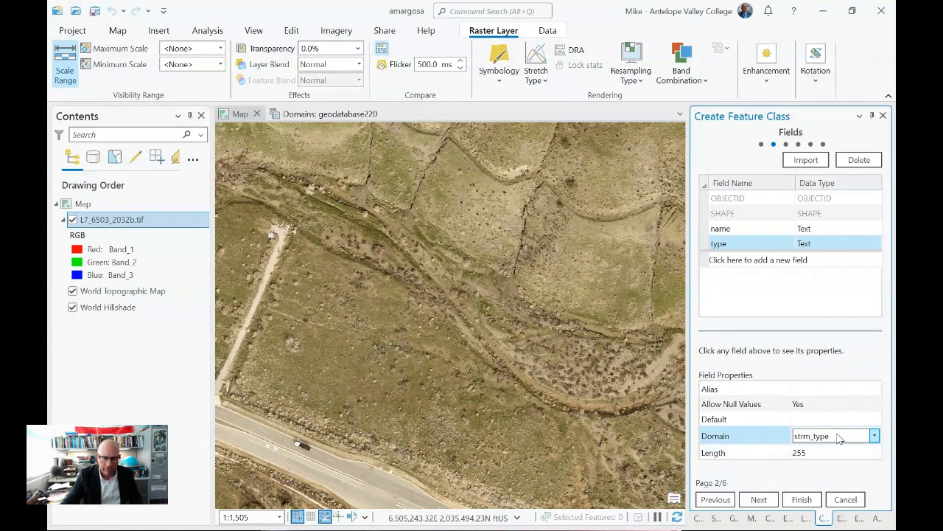
left_click(764, 500)
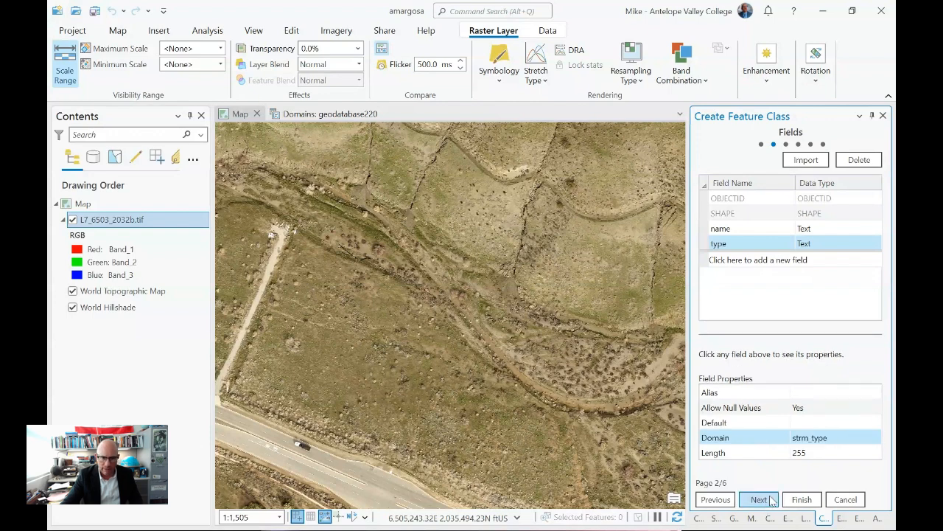
- Keep the inherited spatial reference and the default XY tolerance and resolution in Foot_US
left_click(768, 502)
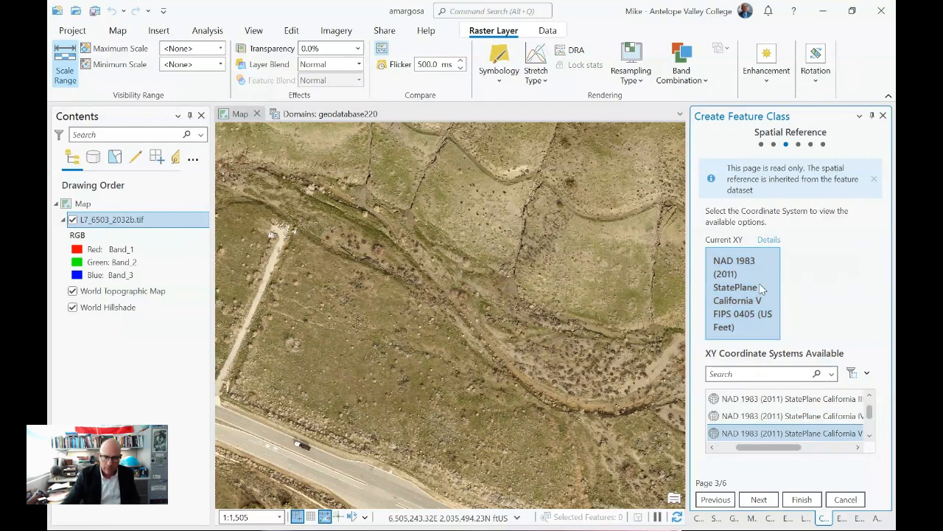
left_click(759, 500)
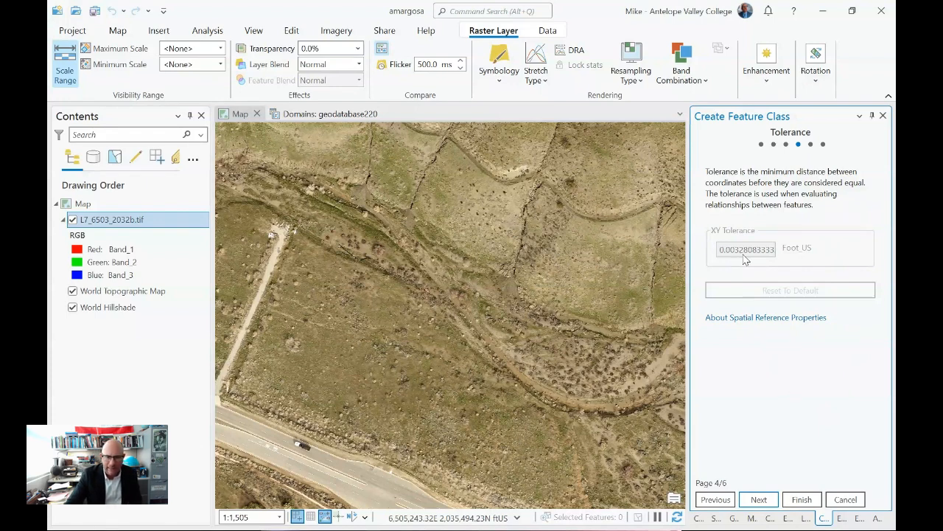
left_click(758, 500)
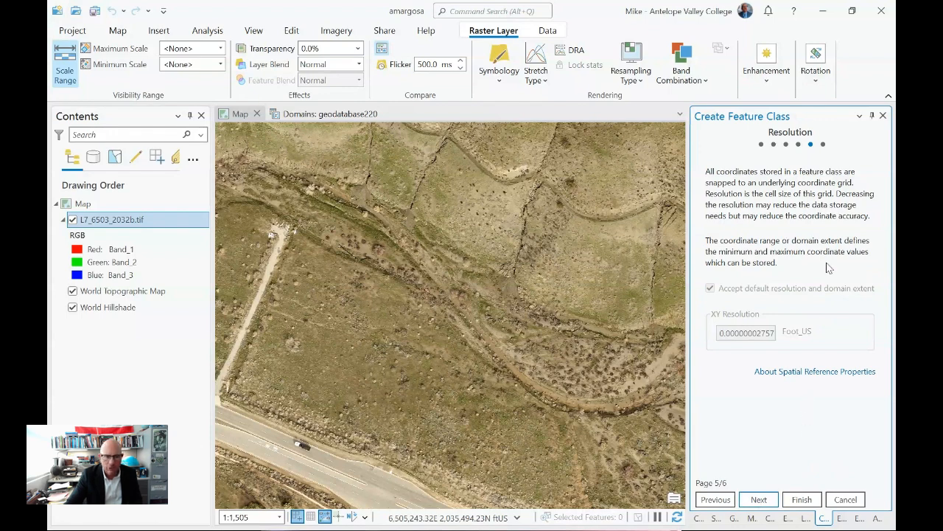
left_click(760, 500)
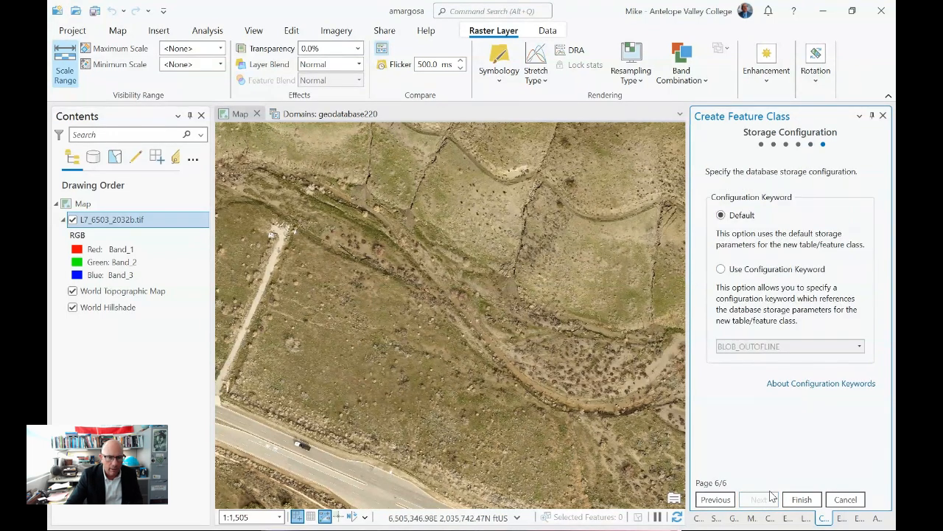
- Finish the wizard so streams is added to the map as Antelope Valley Streams
left_click(802, 499)
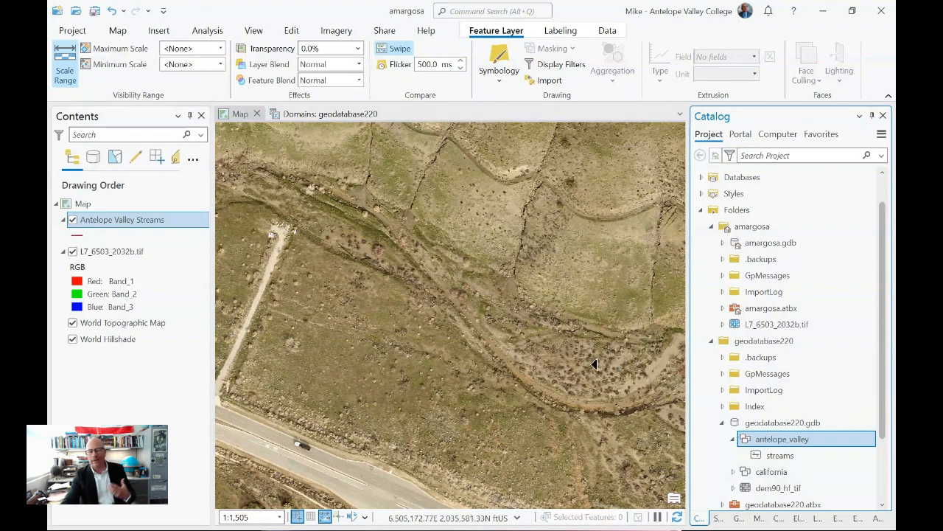
- Check the empty Antelope Valley Streams attribute table, then save the amargosa project
right_click(144, 226)
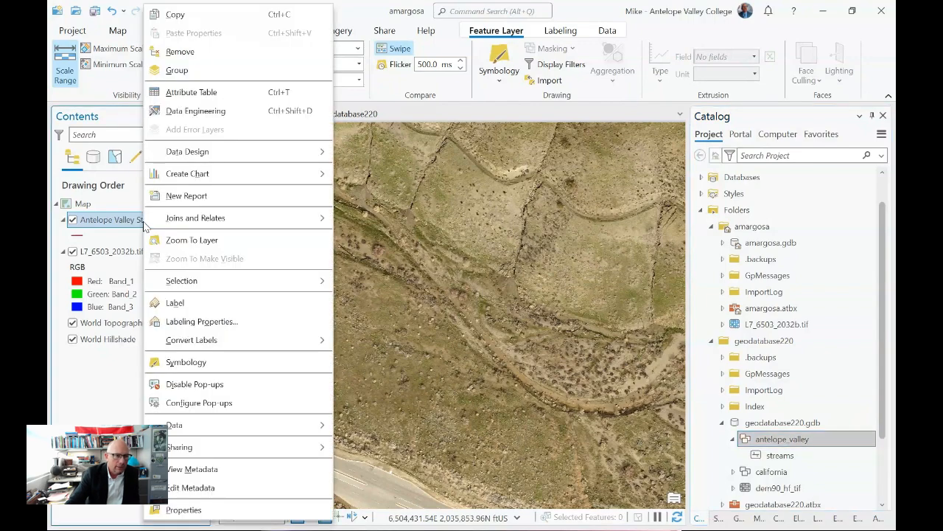
left_click(188, 92)
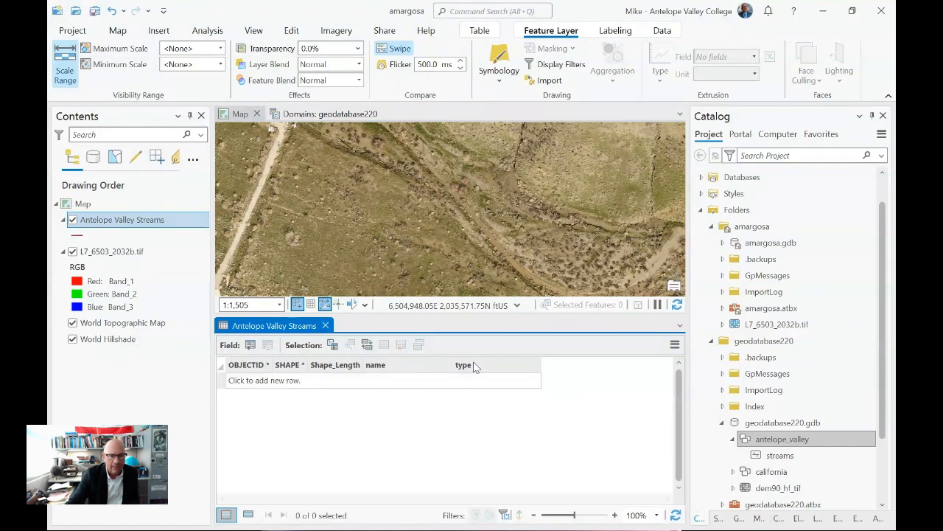
left_click(325, 325)
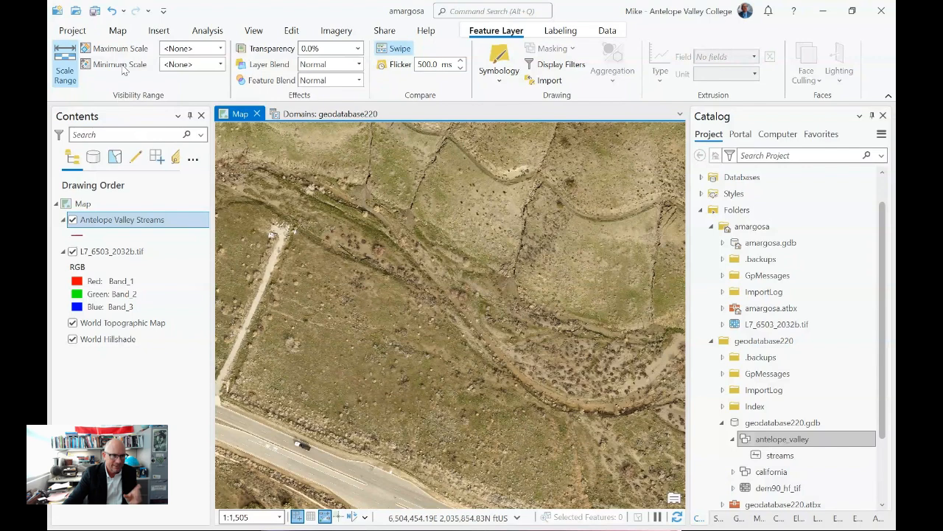
left_click(95, 10)
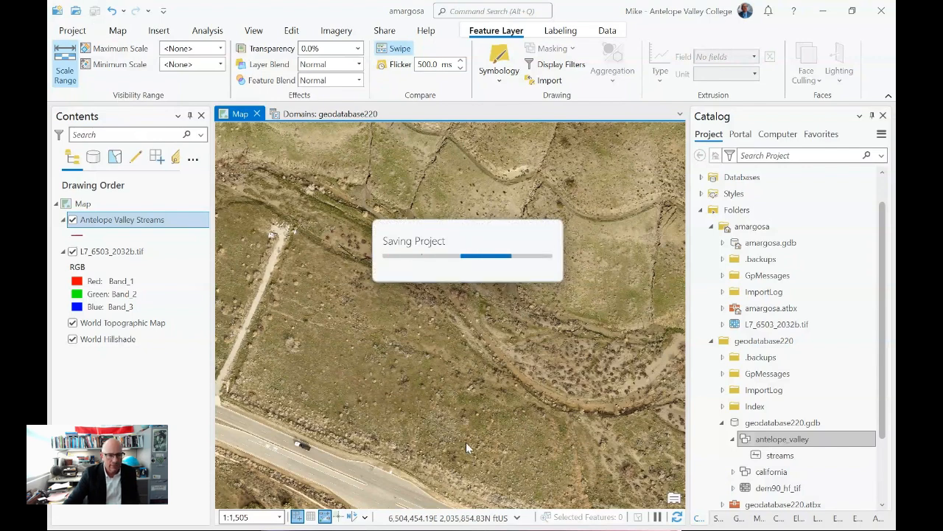